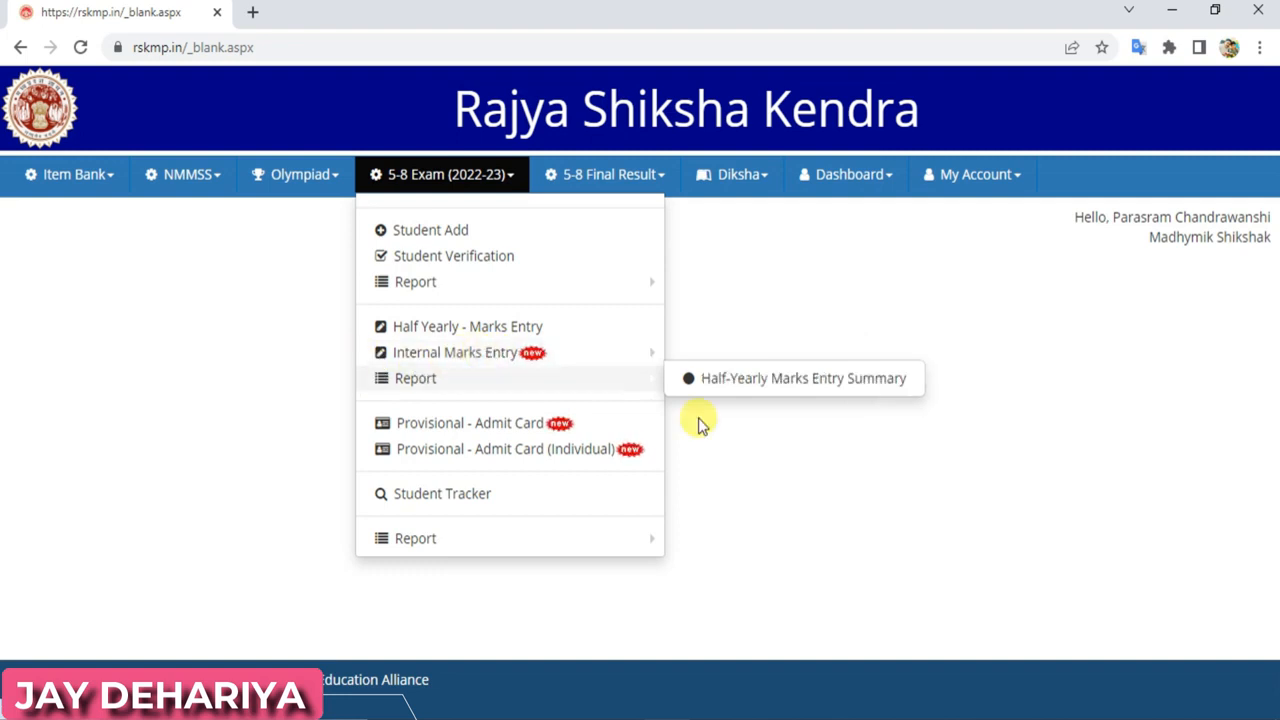
Bring up the exam order PDF for reference
{"action": "mouse_move", "coordinate": [760, 716]}
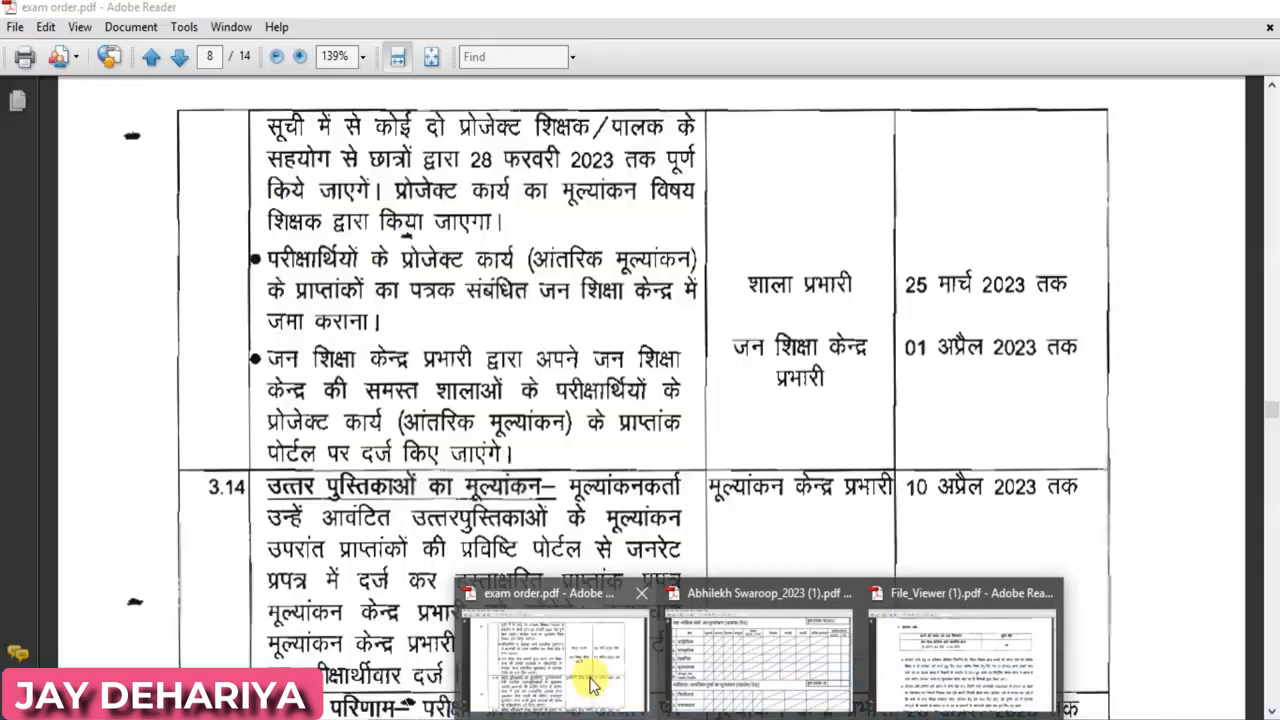
{"action": "left_click", "coordinate": [576, 665]}
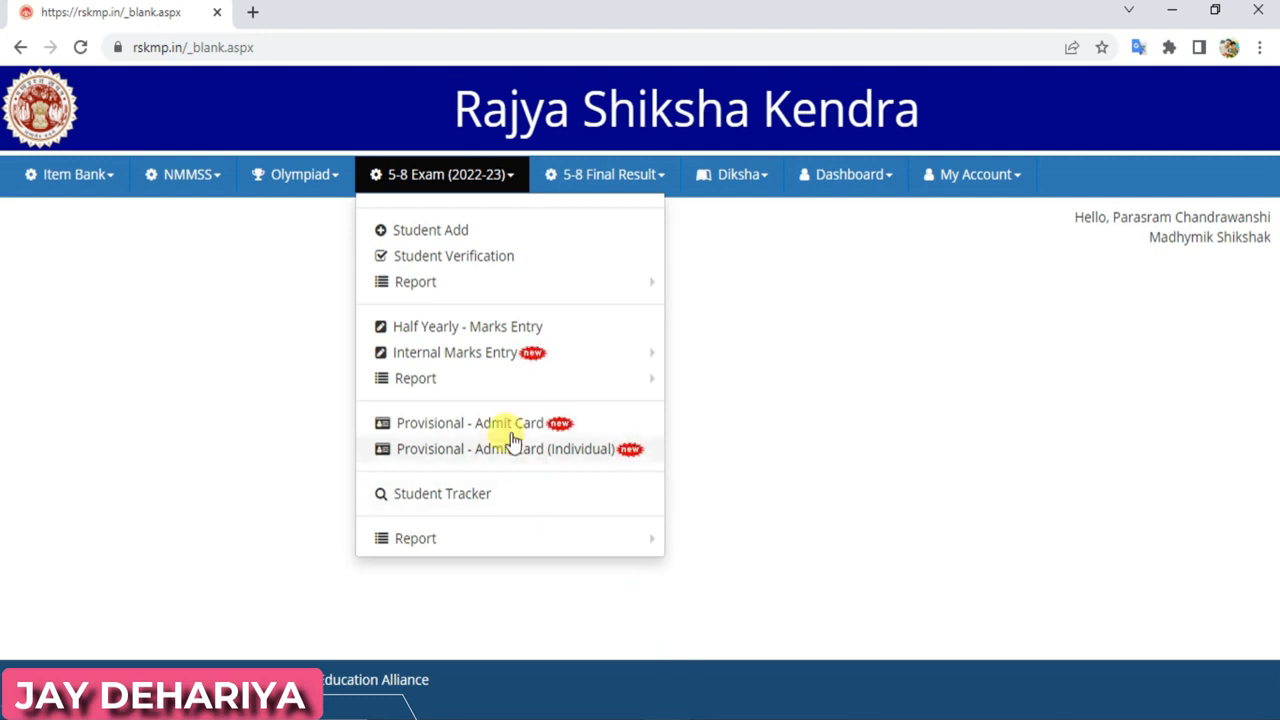
{"action": "mouse_move", "coordinate": [380, 362]}
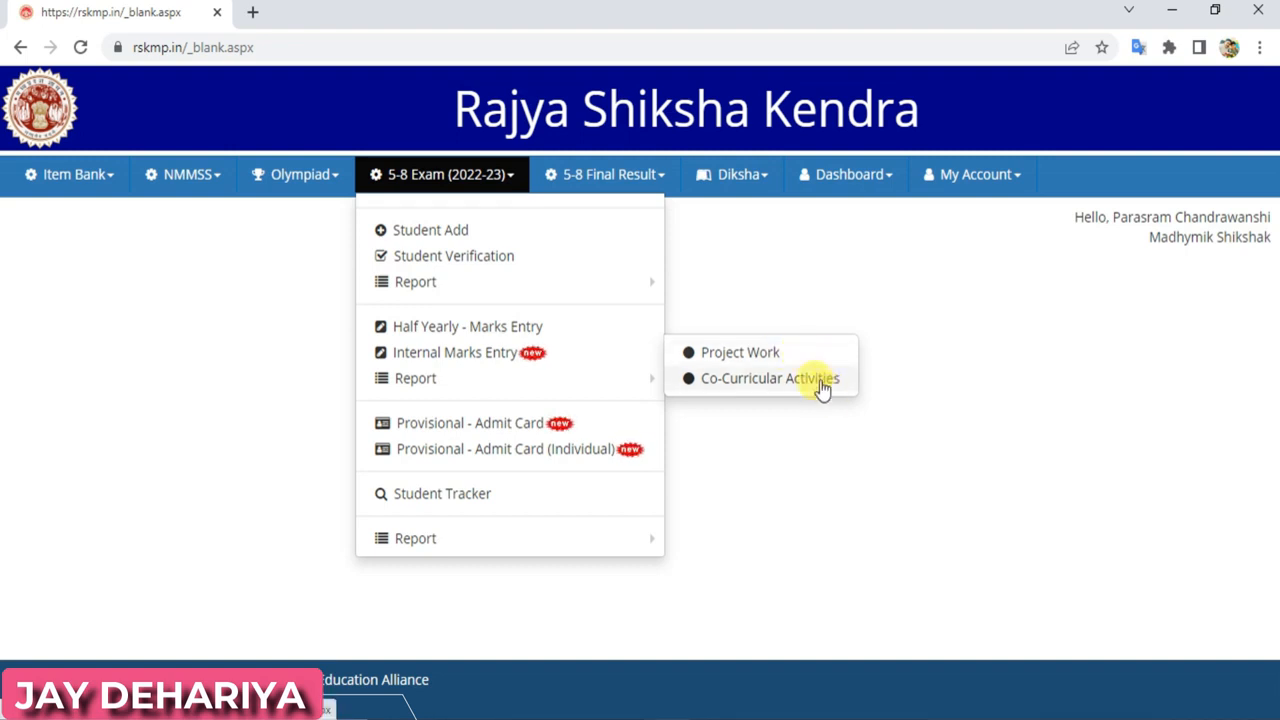
Load rskmp.in in a new Chrome tab
{"action": "left_click", "coordinate": [253, 12]}
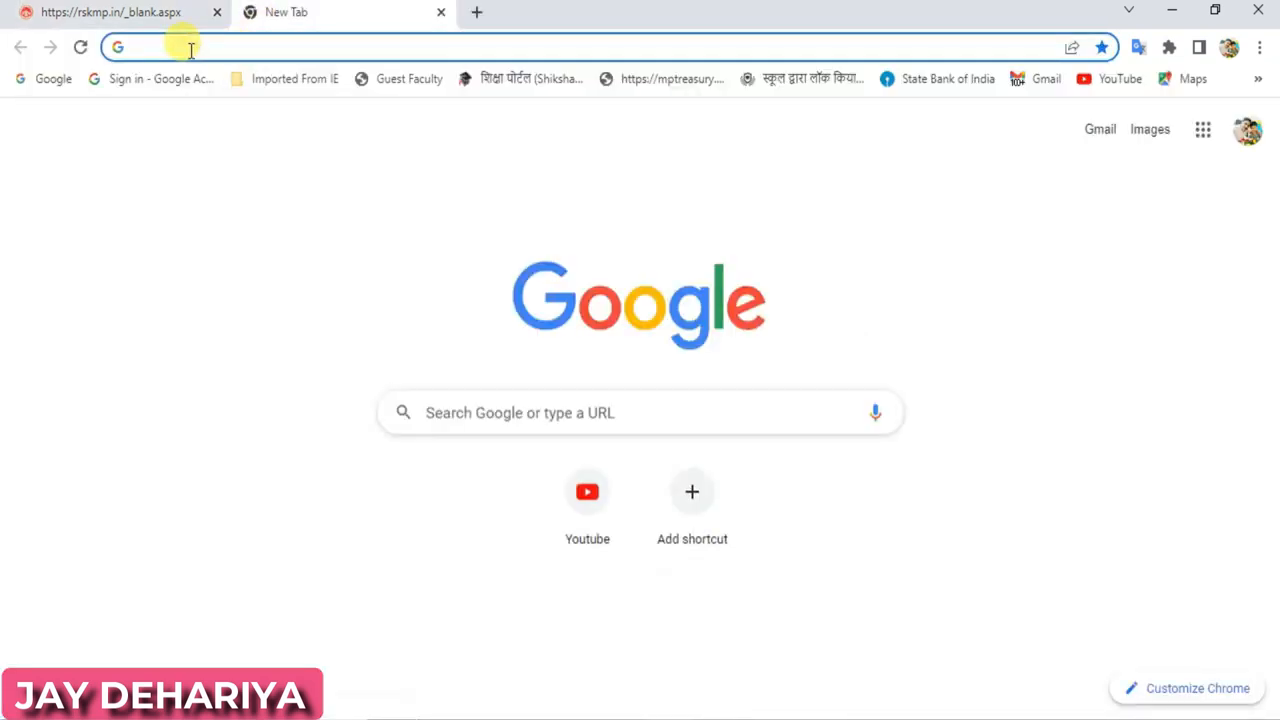
{"action": "type", "text": "r"}
{"action": "left_click", "coordinate": [228, 50]}
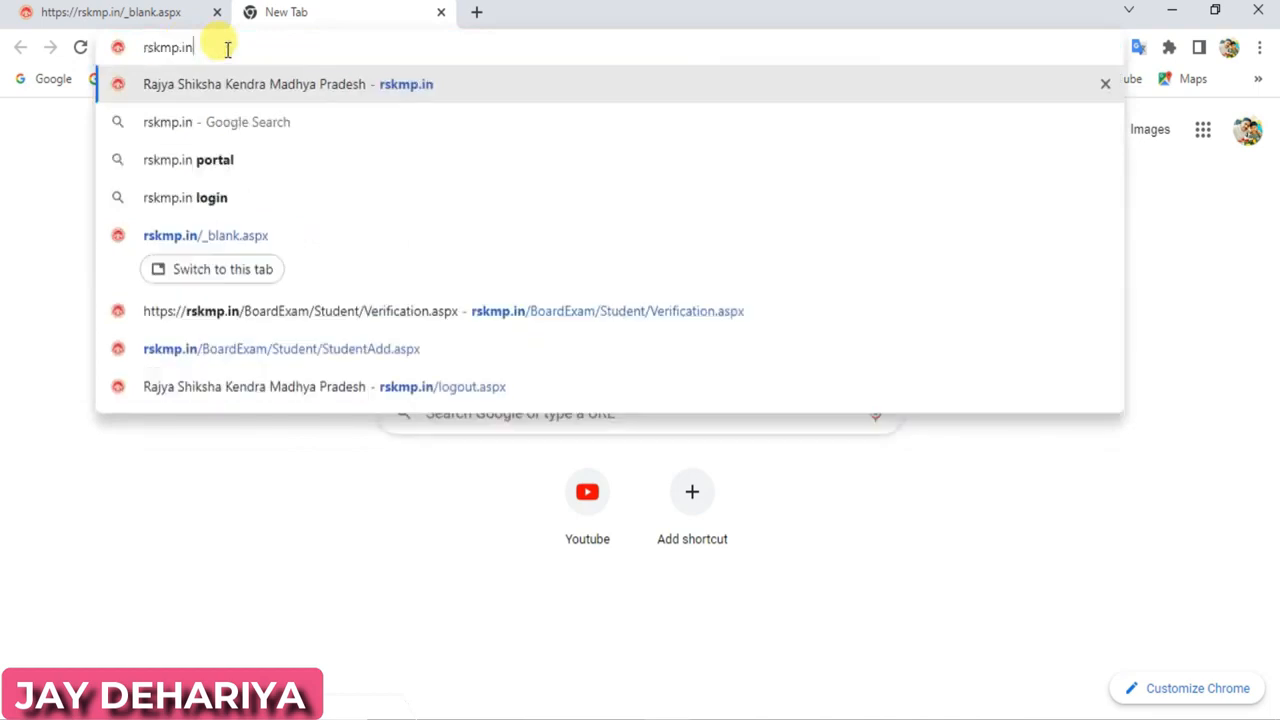
{"action": "key", "text": "Return"}
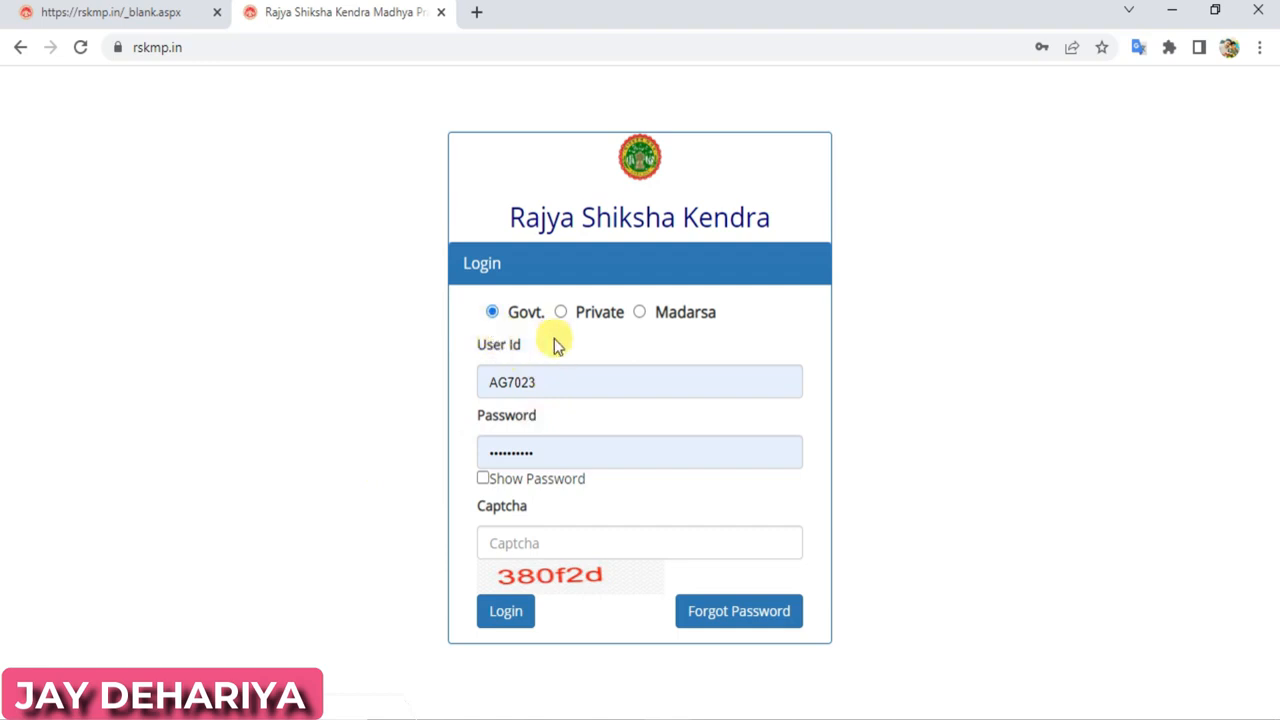
Log in with the Govt. login type after entering the captcha
{"action": "left_click", "coordinate": [561, 313]}
{"action": "left_click", "coordinate": [641, 312]}
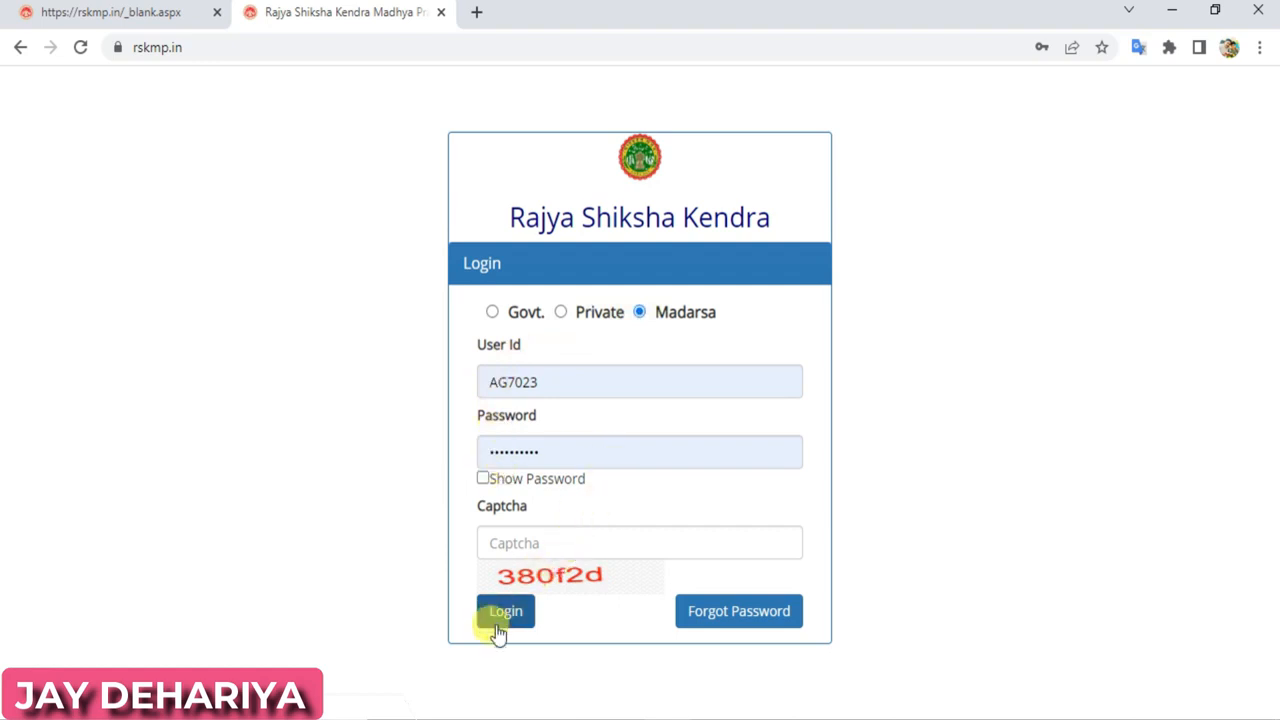
{"action": "left_click", "coordinate": [491, 312]}
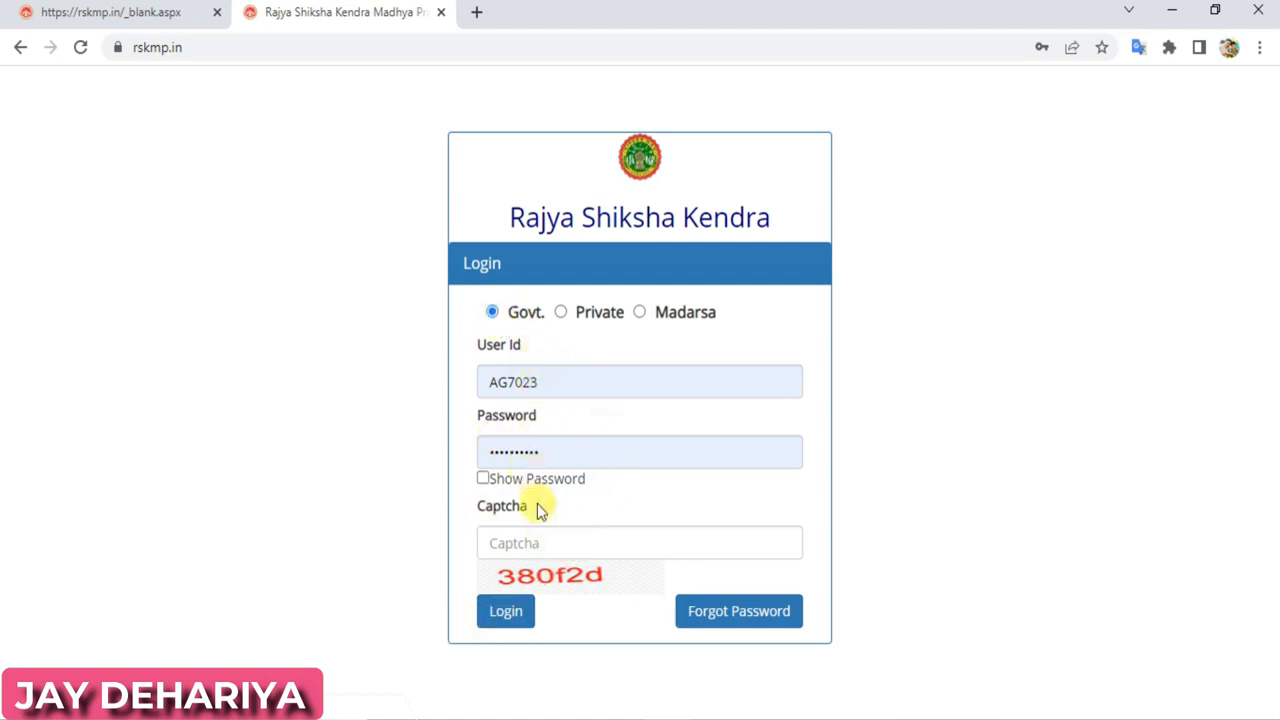
{"action": "left_click", "coordinate": [538, 542]}
{"action": "type", "text": "380"}
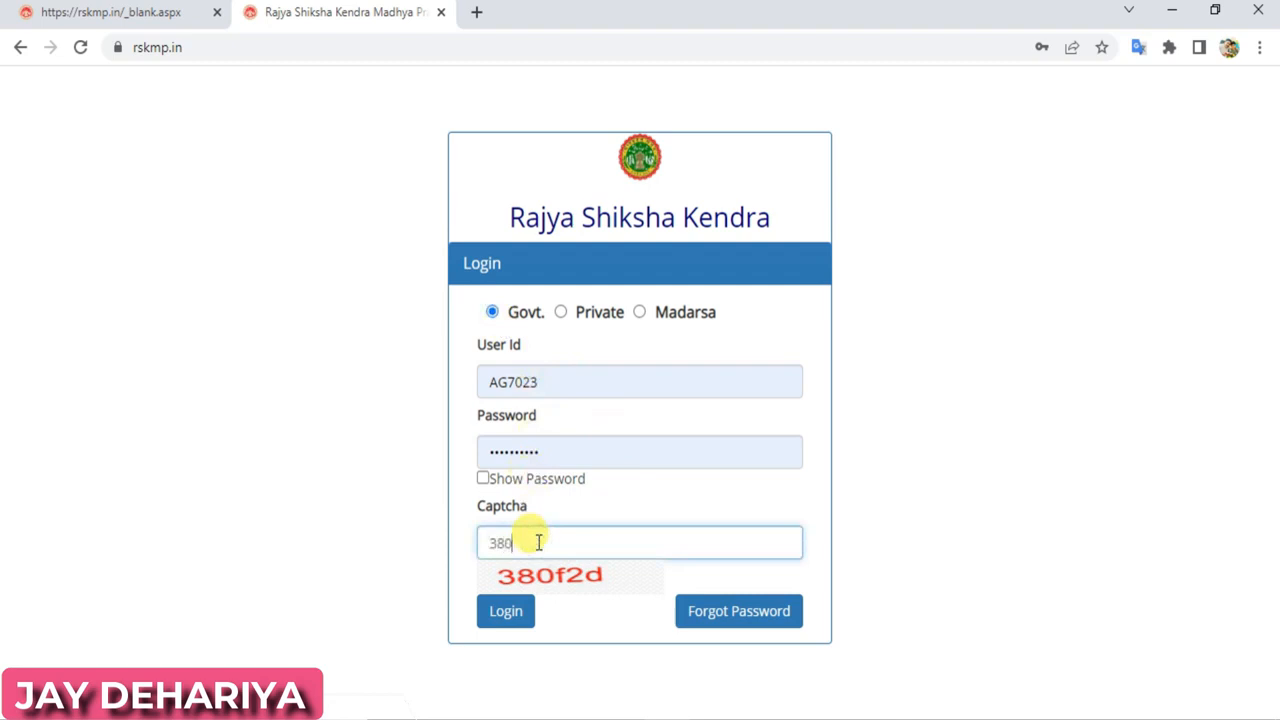
{"action": "type", "text": "f2d"}
{"action": "left_click", "coordinate": [508, 612]}
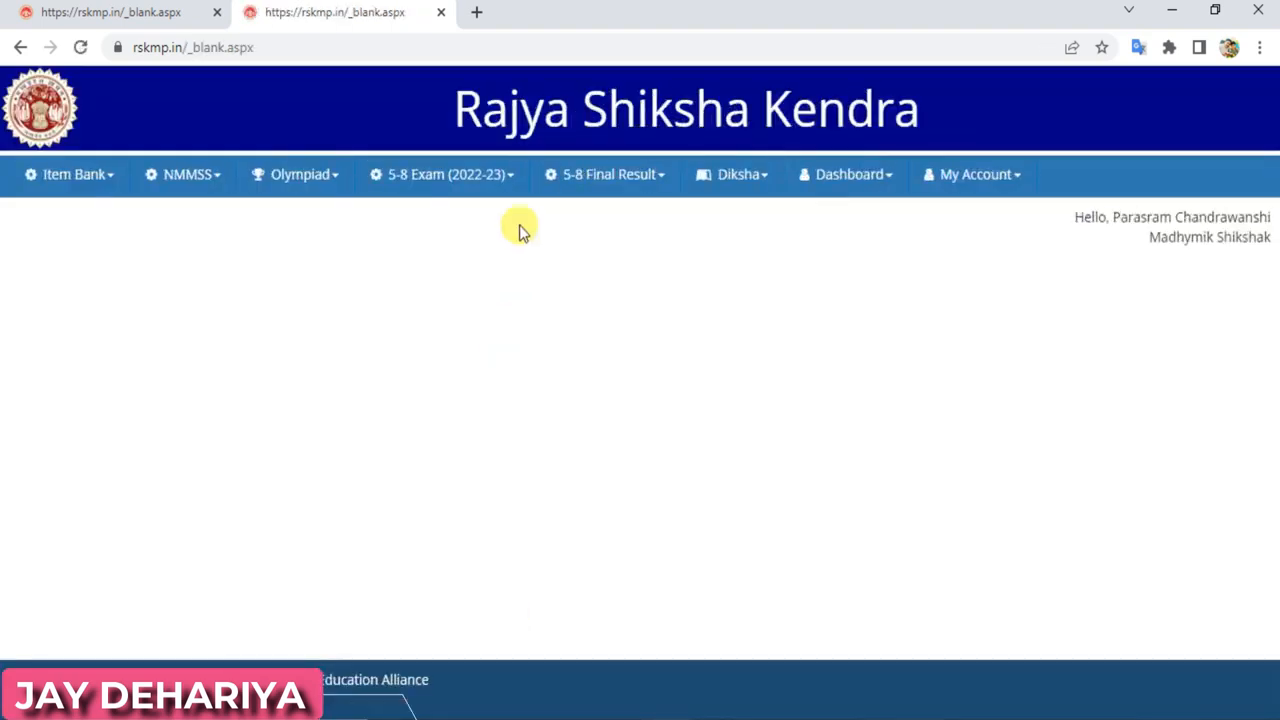
Go to 5-8 Exam (2022-23) > Internal Marks Entry > Project Work
{"action": "left_click", "coordinate": [508, 186]}
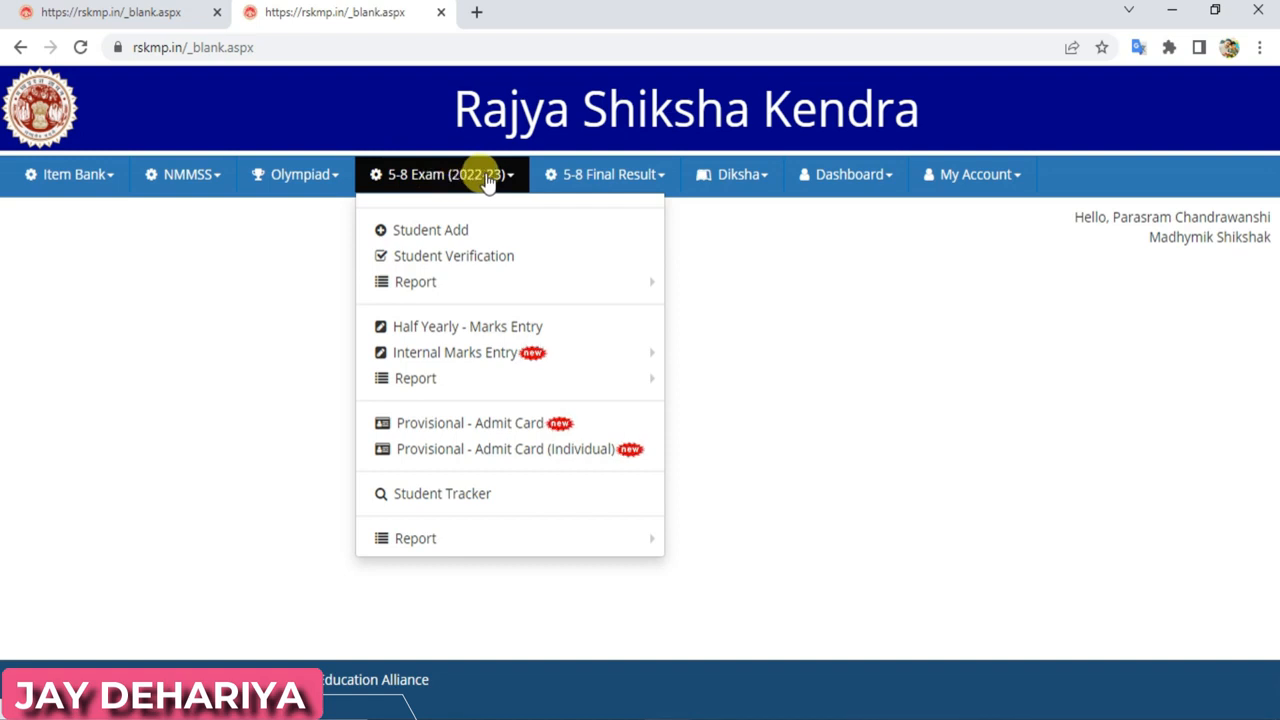
{"action": "mouse_move", "coordinate": [403, 360]}
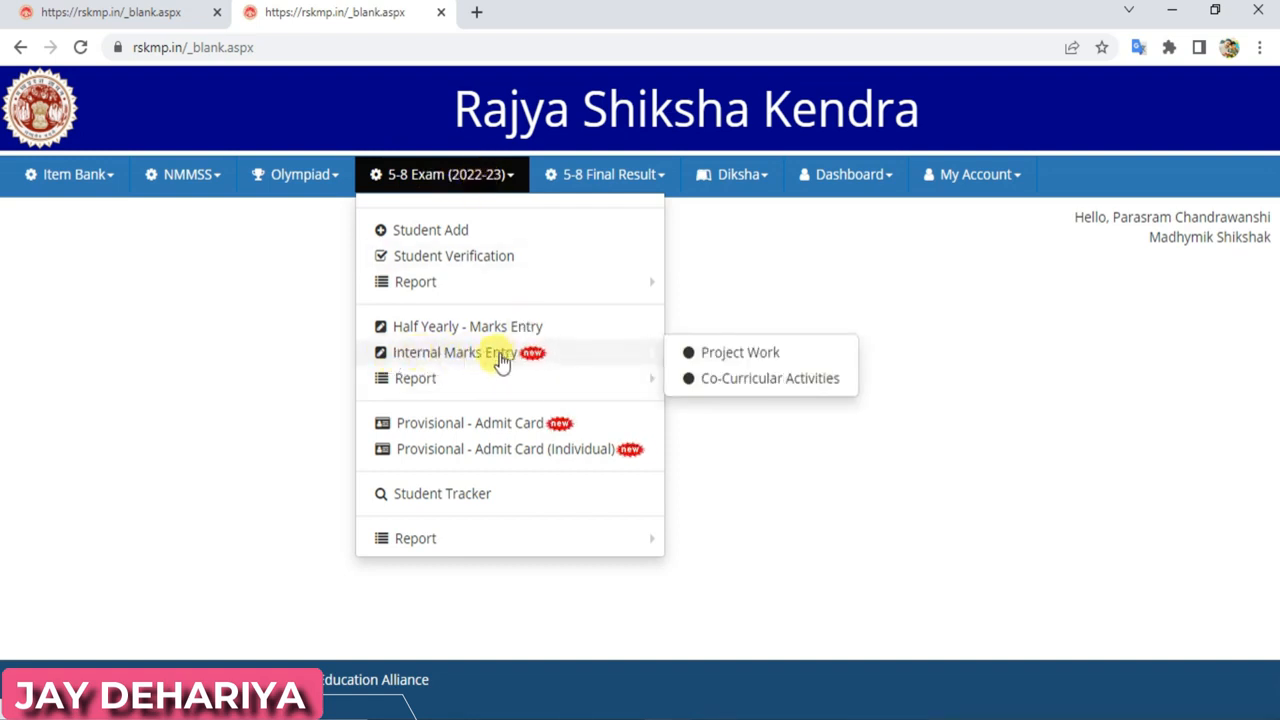
{"action": "left_click", "coordinate": [745, 356]}
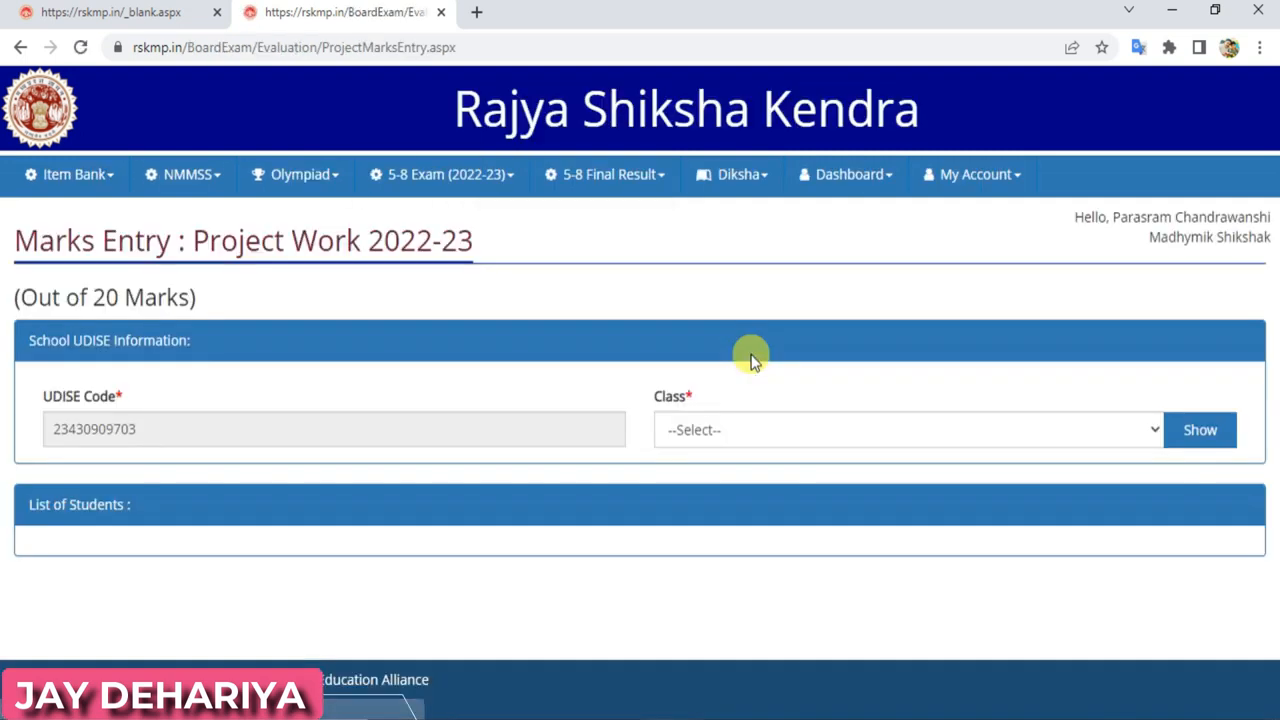
Show the Class 5th students for project work marks entry
{"action": "left_click", "coordinate": [766, 434]}
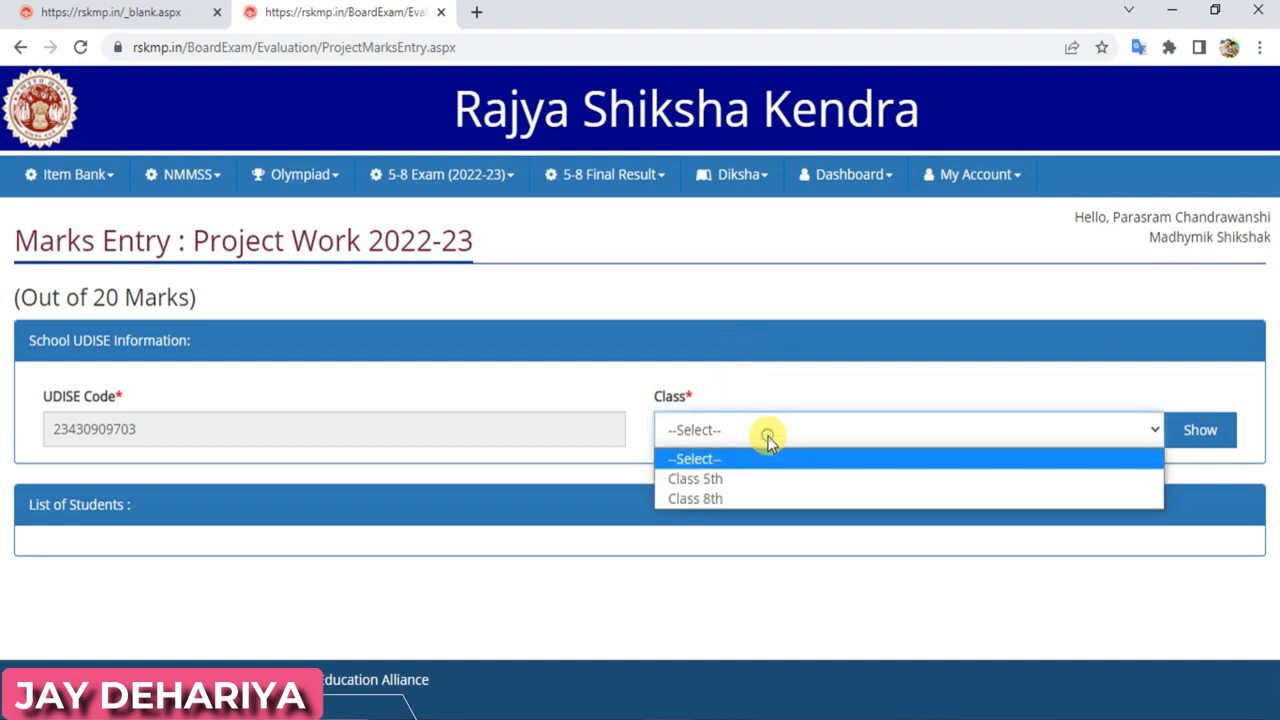
{"action": "left_click", "coordinate": [750, 484]}
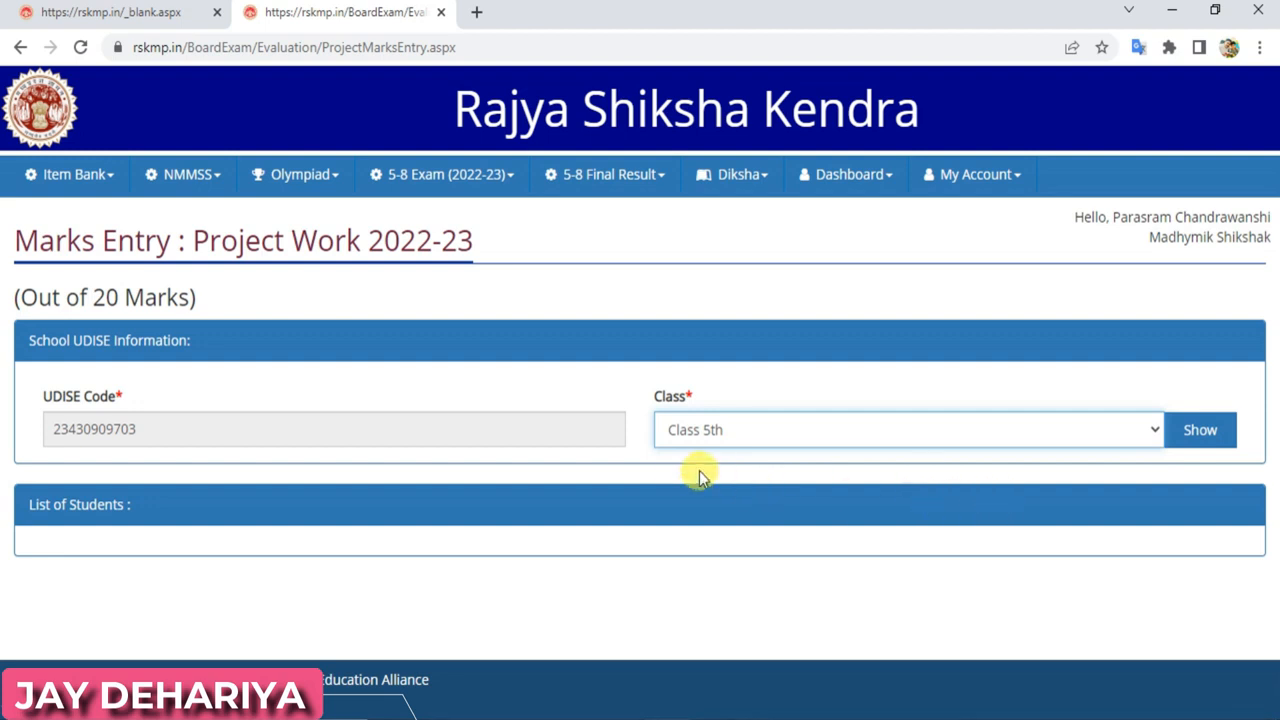
{"action": "left_click", "coordinate": [1201, 431]}
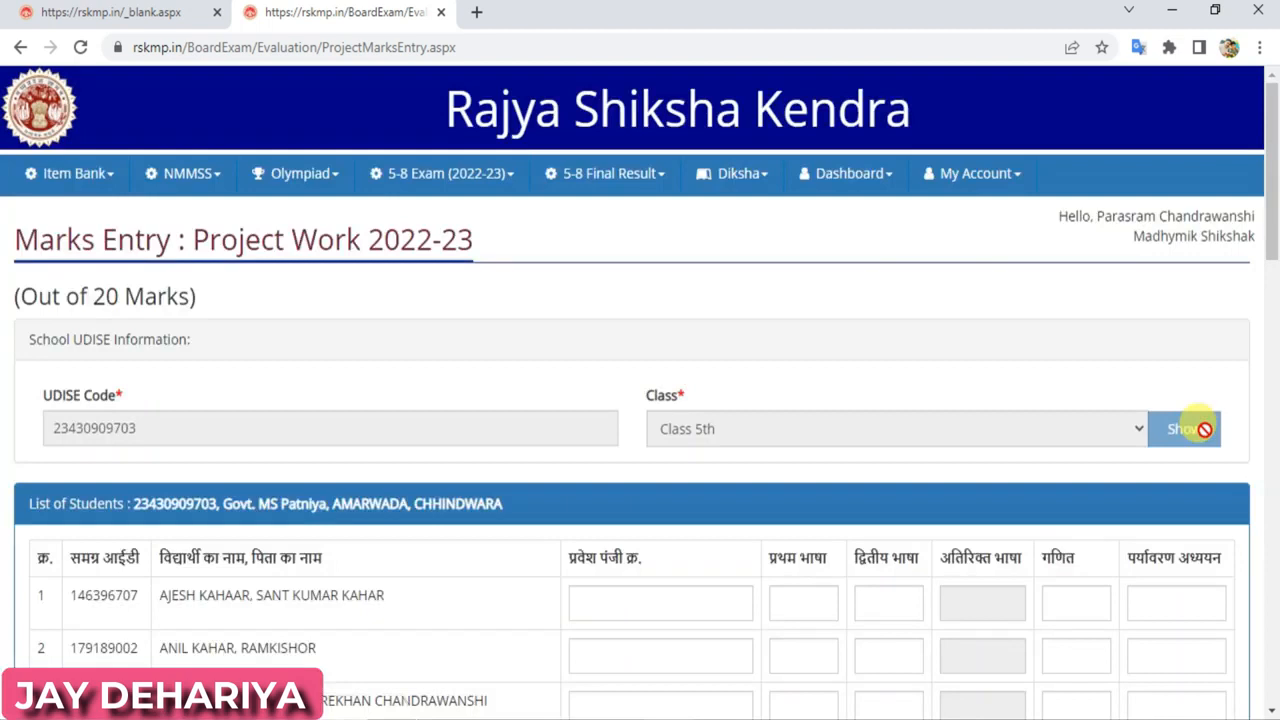
{"action": "left_click_drag", "start_coordinate": [1274, 177], "coordinate": [1277, 285]}
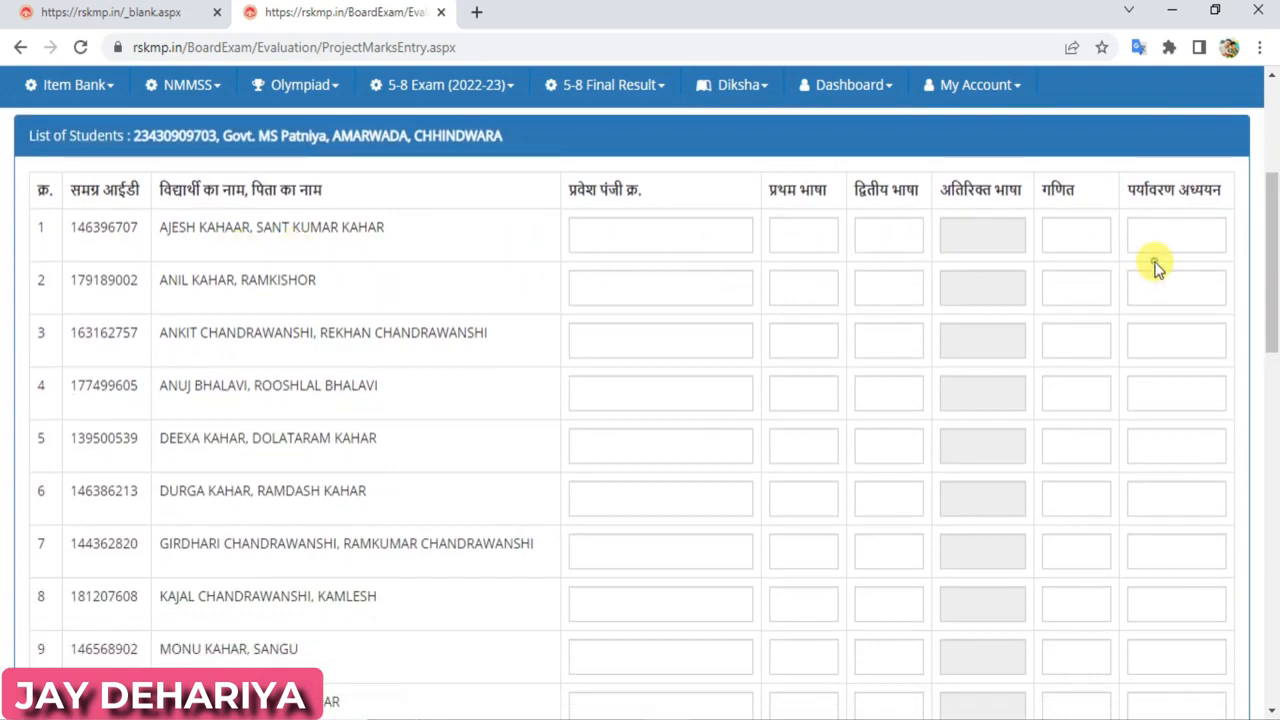
Give the first student register number 310 and a first-language project mark of 20
{"action": "left_click", "coordinate": [608, 237]}
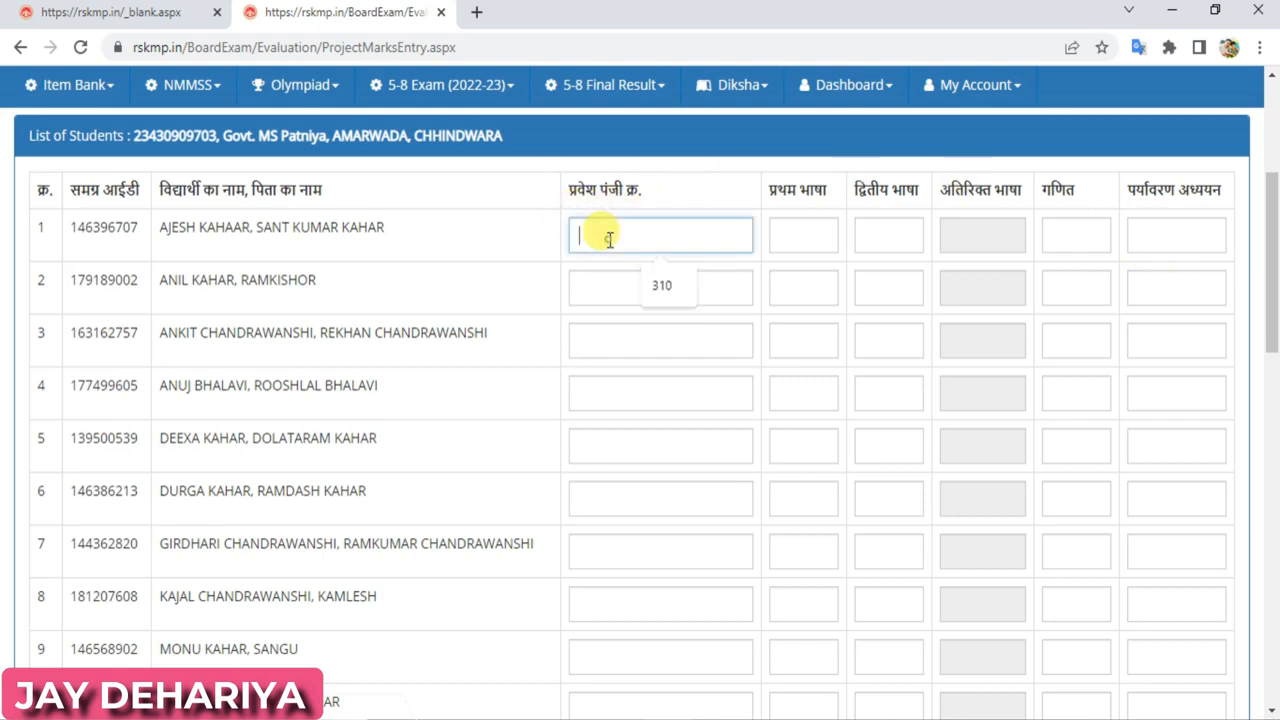
{"action": "left_click", "coordinate": [660, 290]}
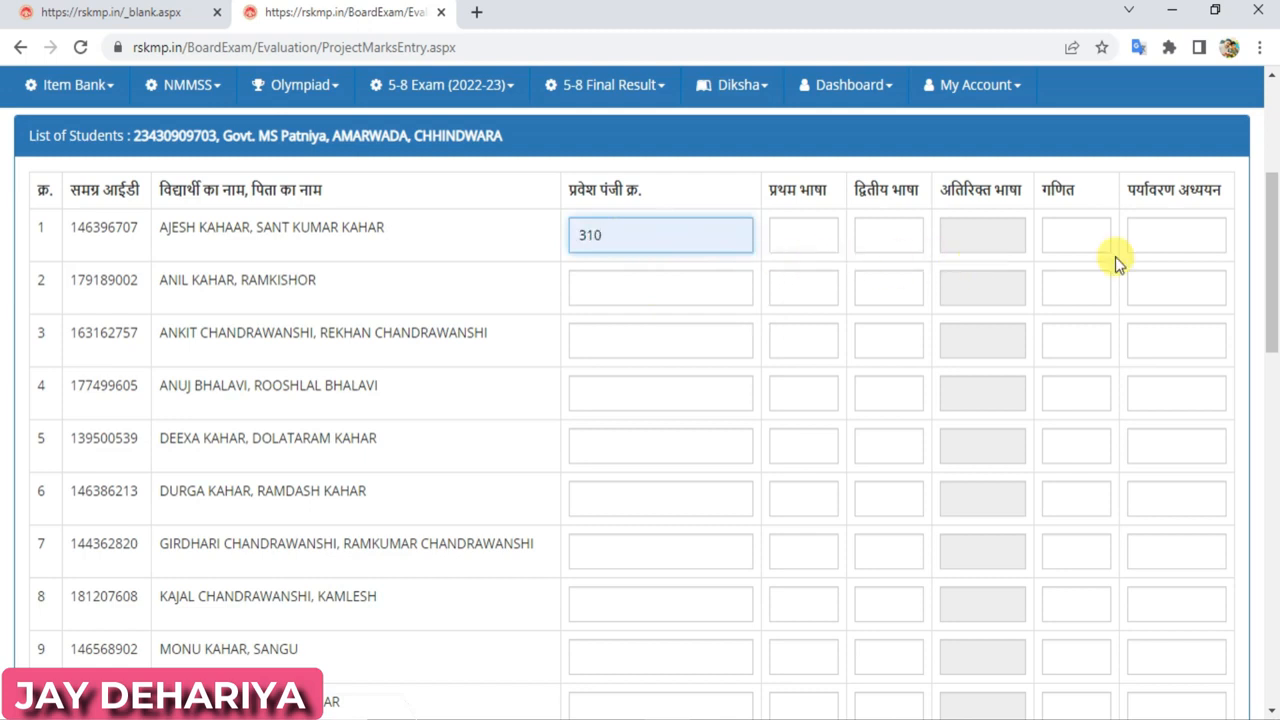
{"action": "left_click", "coordinate": [781, 236]}
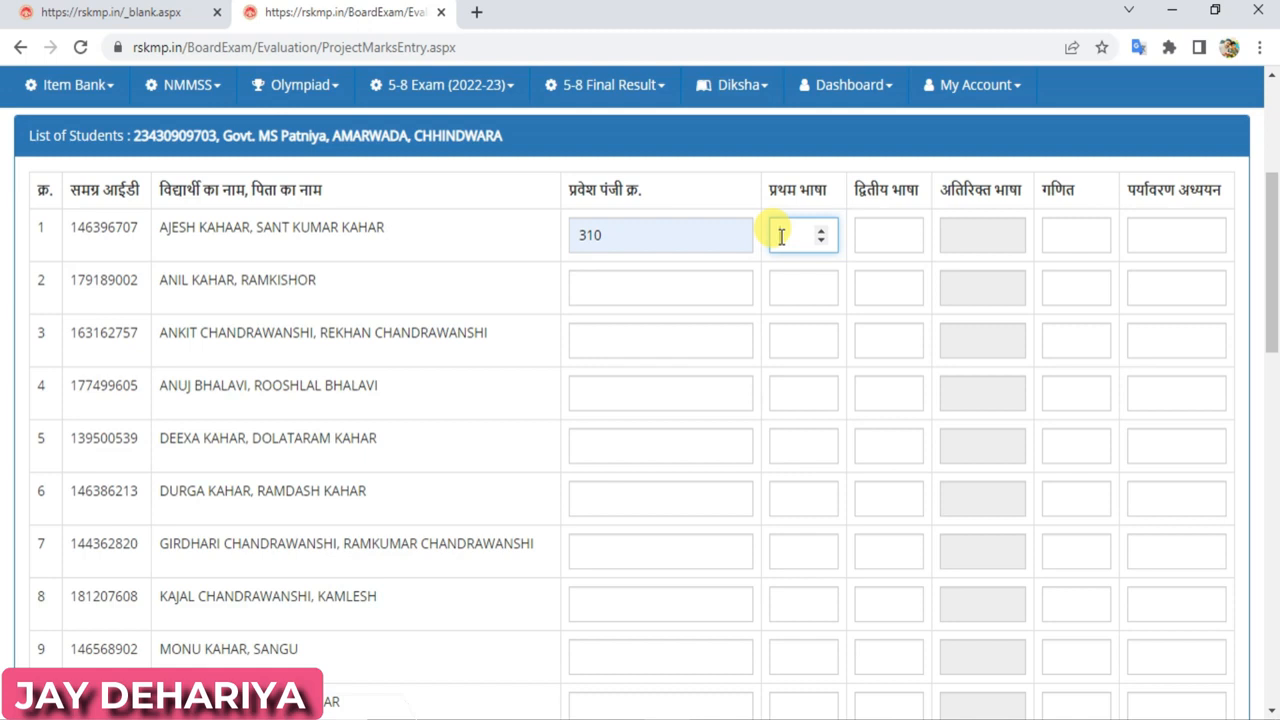
{"action": "type", "text": "10"}
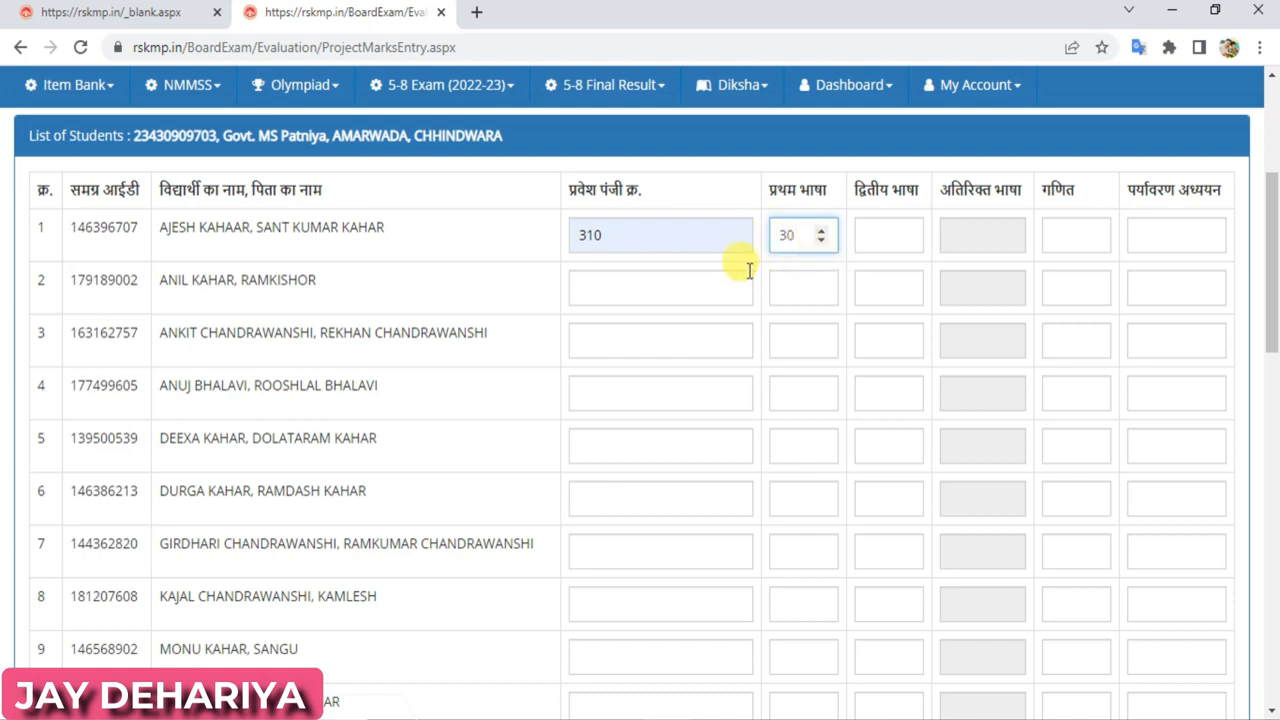
{"action": "left_click", "coordinate": [759, 269]}
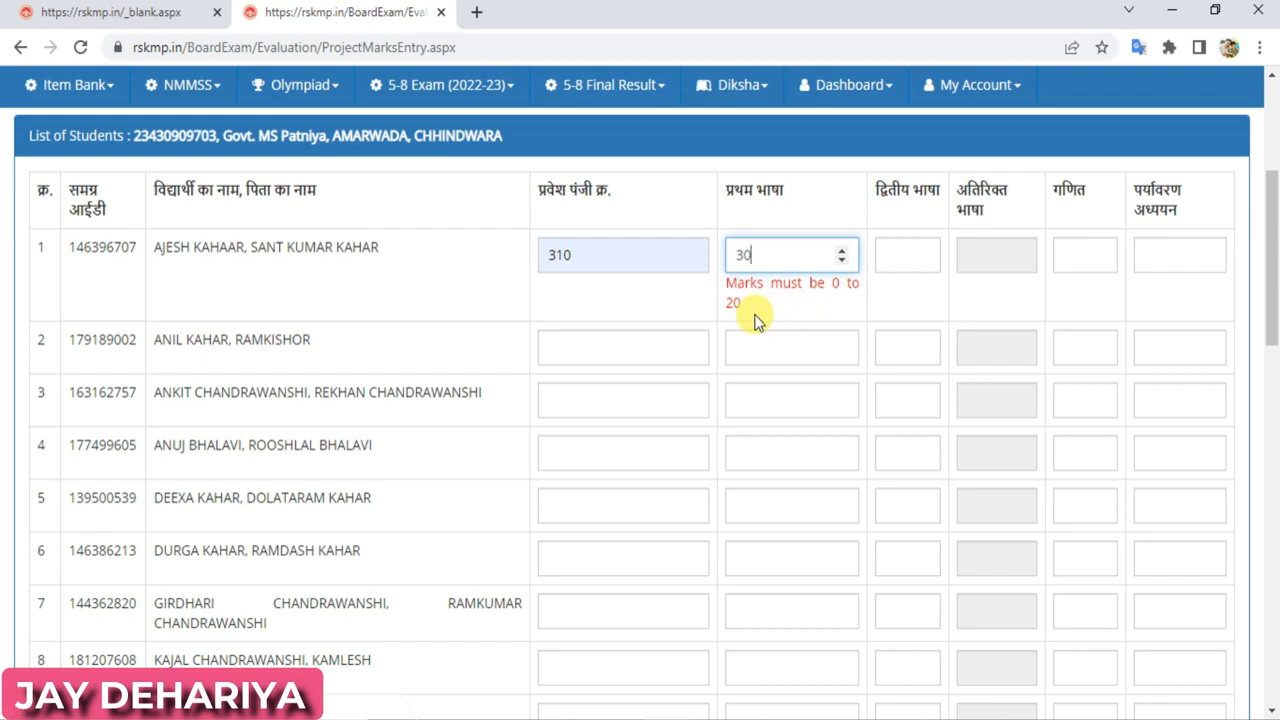
{"action": "key", "text": "BackSpace"}
{"action": "key", "text": "BackSpace"}
{"action": "type", "text": "20"}
{"action": "left_click", "coordinate": [754, 320]}
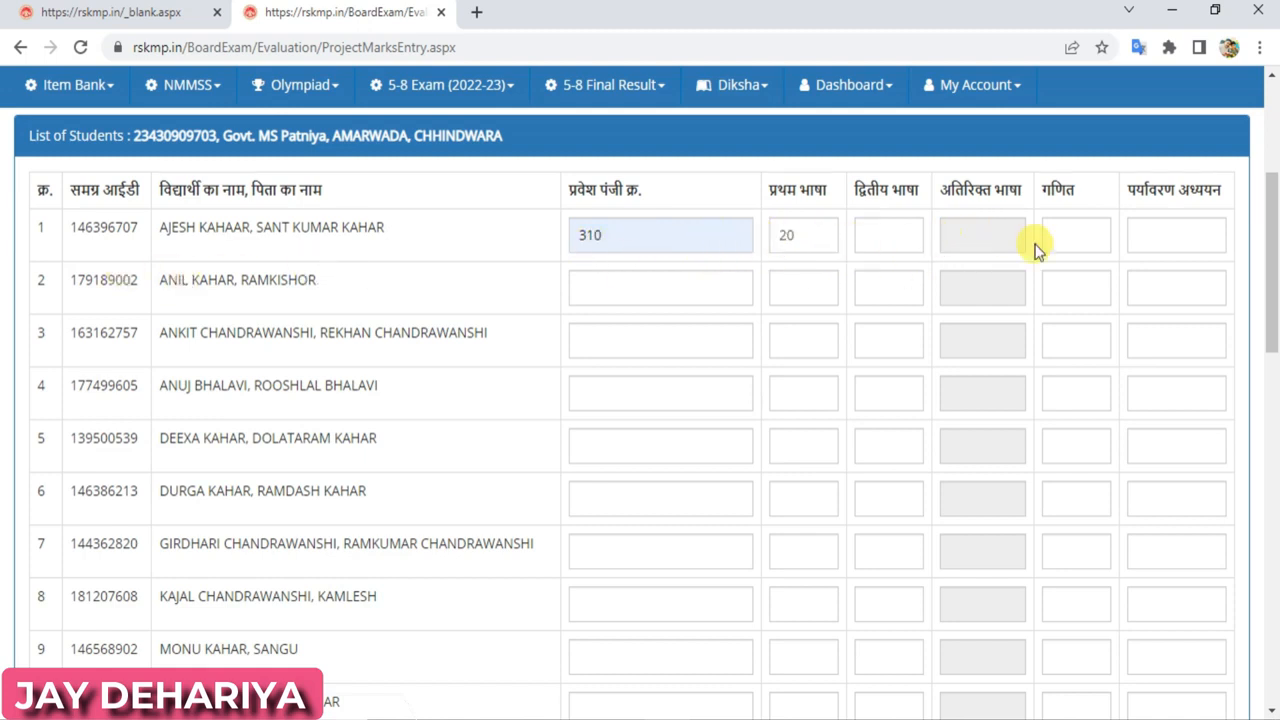
Go to 5-8 Exam (2022-23) > Internal Marks Entry > Co-Curricular Activities
{"action": "left_click_drag", "start_coordinate": [1270, 234], "coordinate": [1249, 654]}
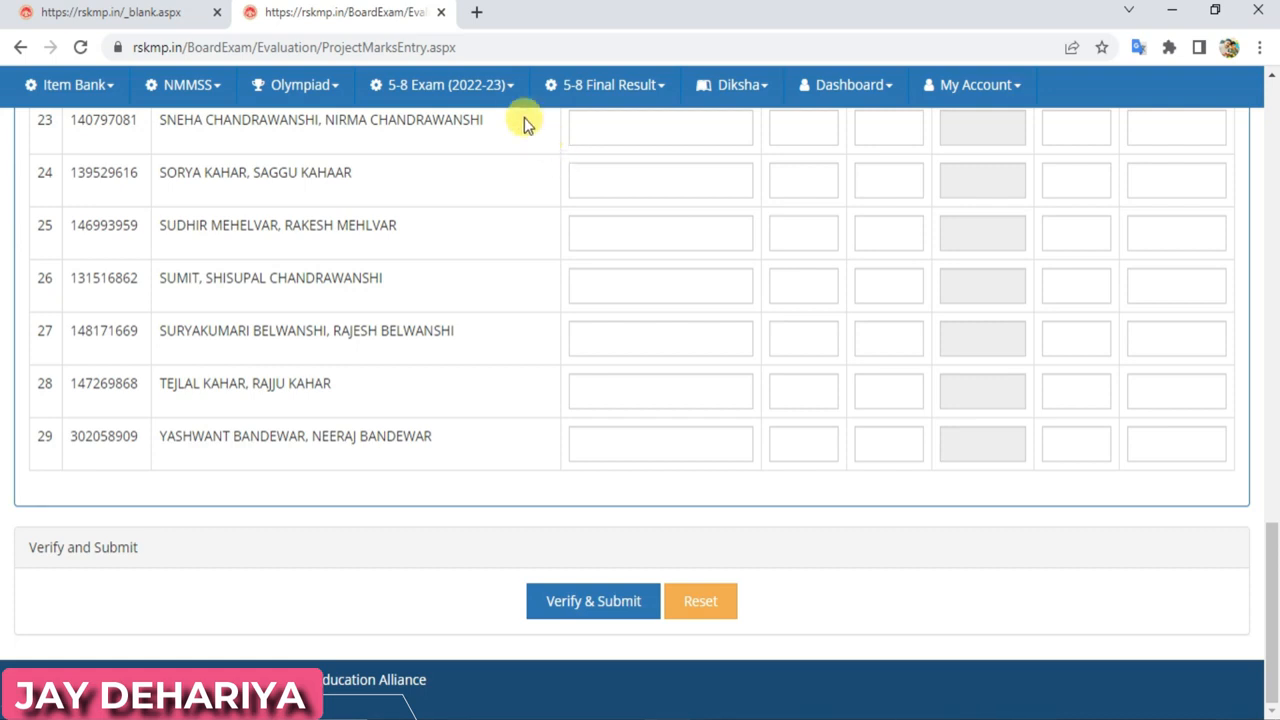
{"action": "left_click", "coordinate": [508, 88]}
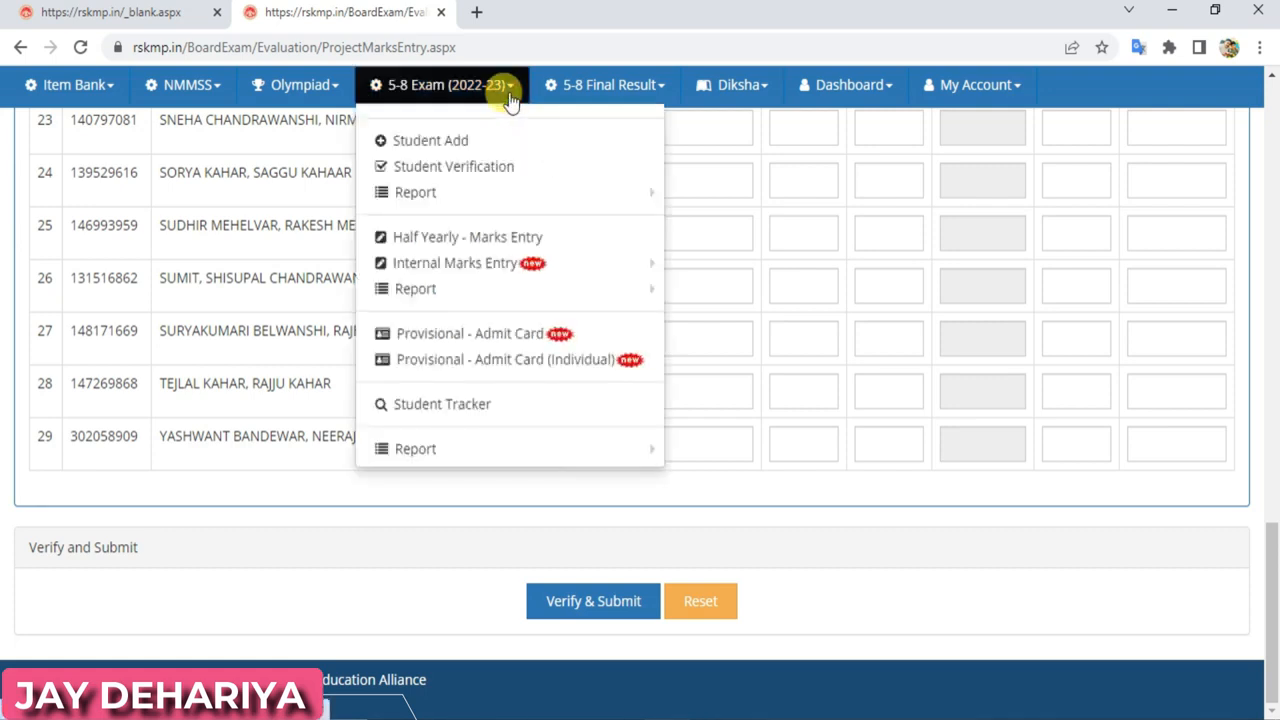
{"action": "mouse_move", "coordinate": [425, 266]}
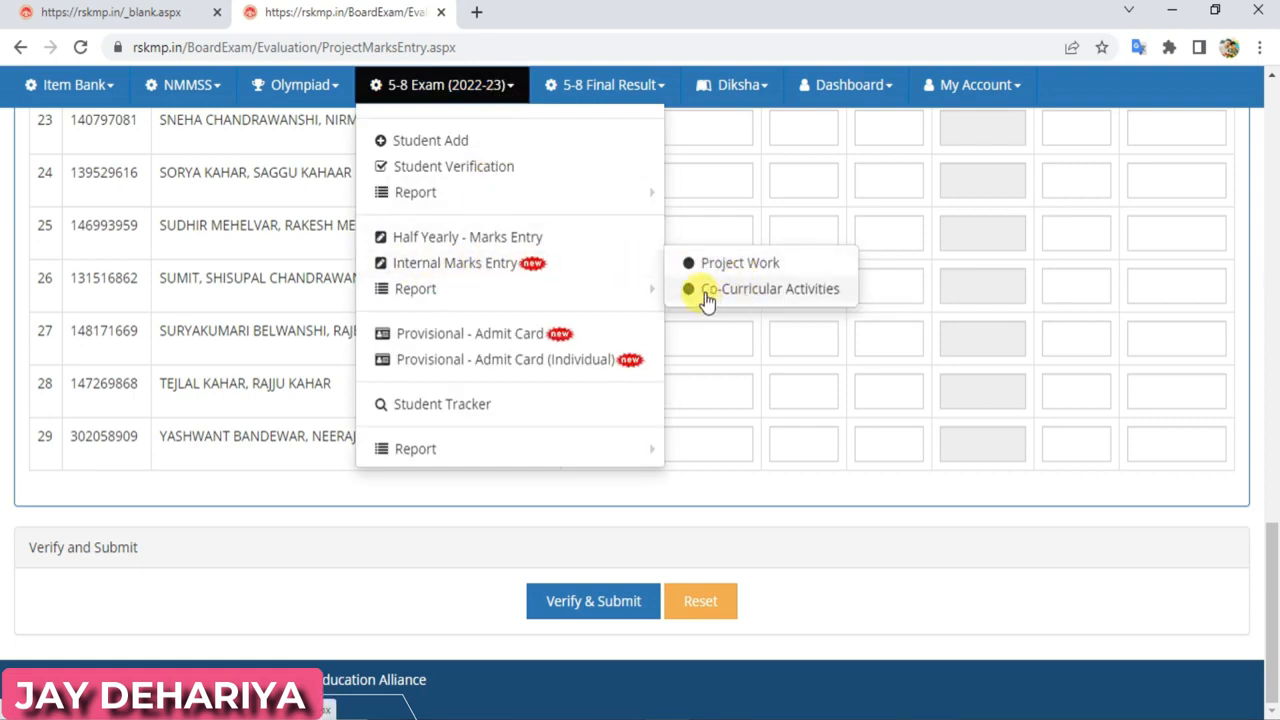
{"action": "left_click", "coordinate": [768, 294]}
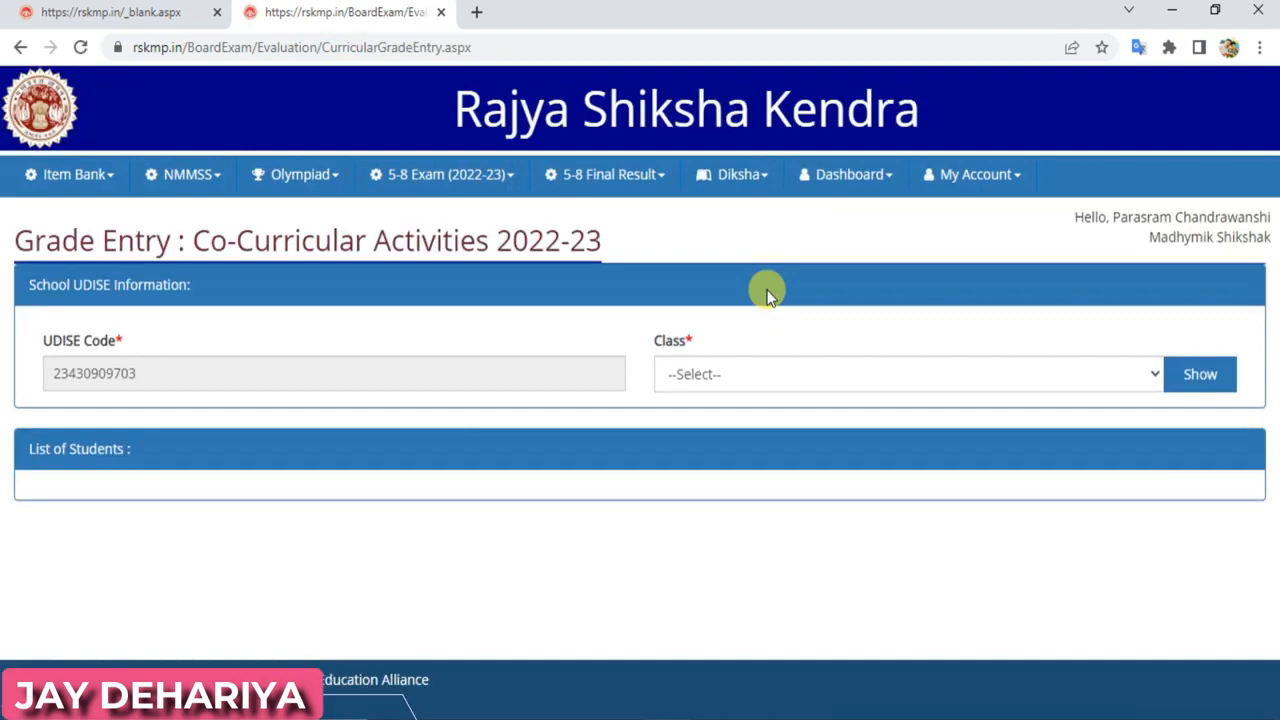
Show the Class 5th students for co-curricular grade entry
{"action": "left_click", "coordinate": [806, 381]}
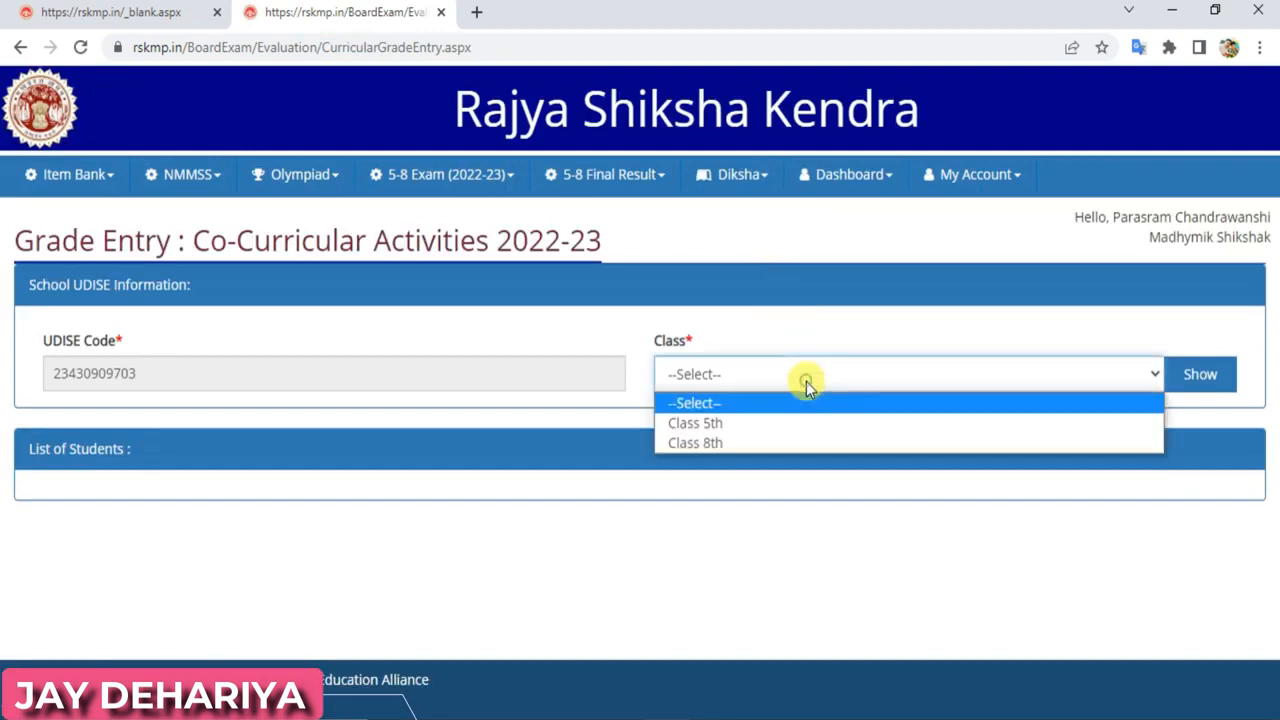
{"action": "left_click", "coordinate": [778, 430]}
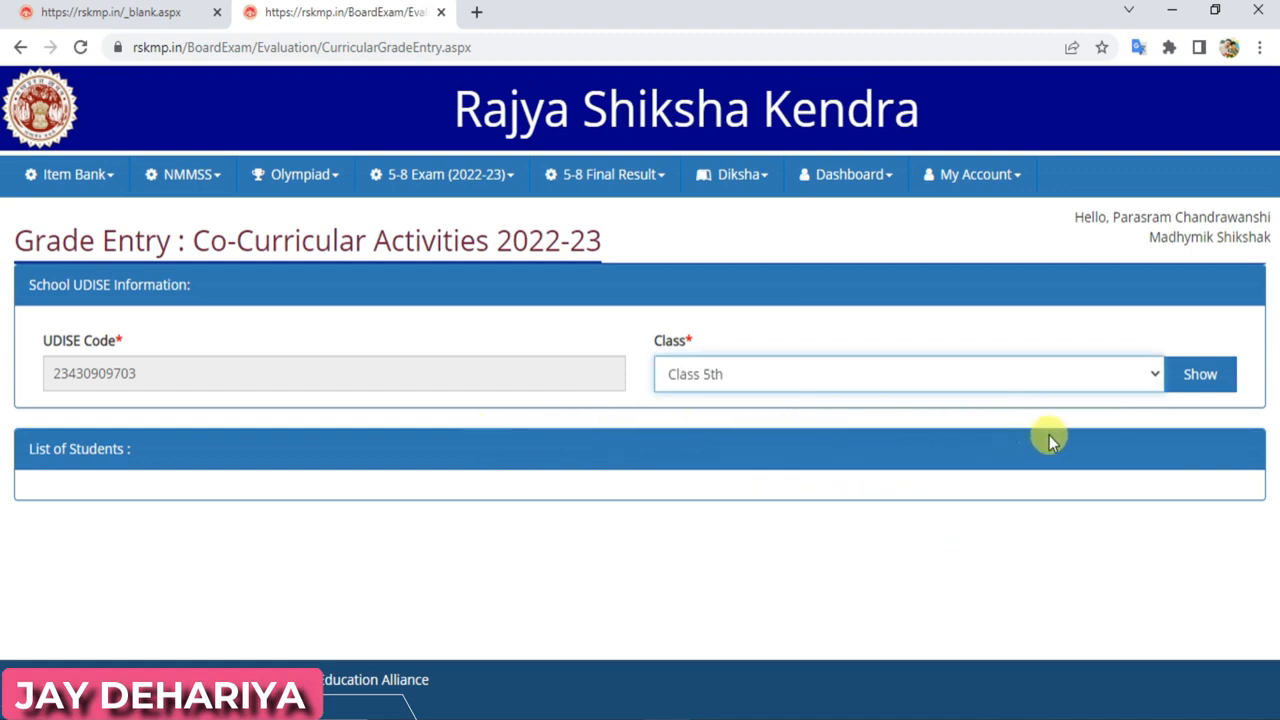
{"action": "left_click", "coordinate": [1174, 380]}
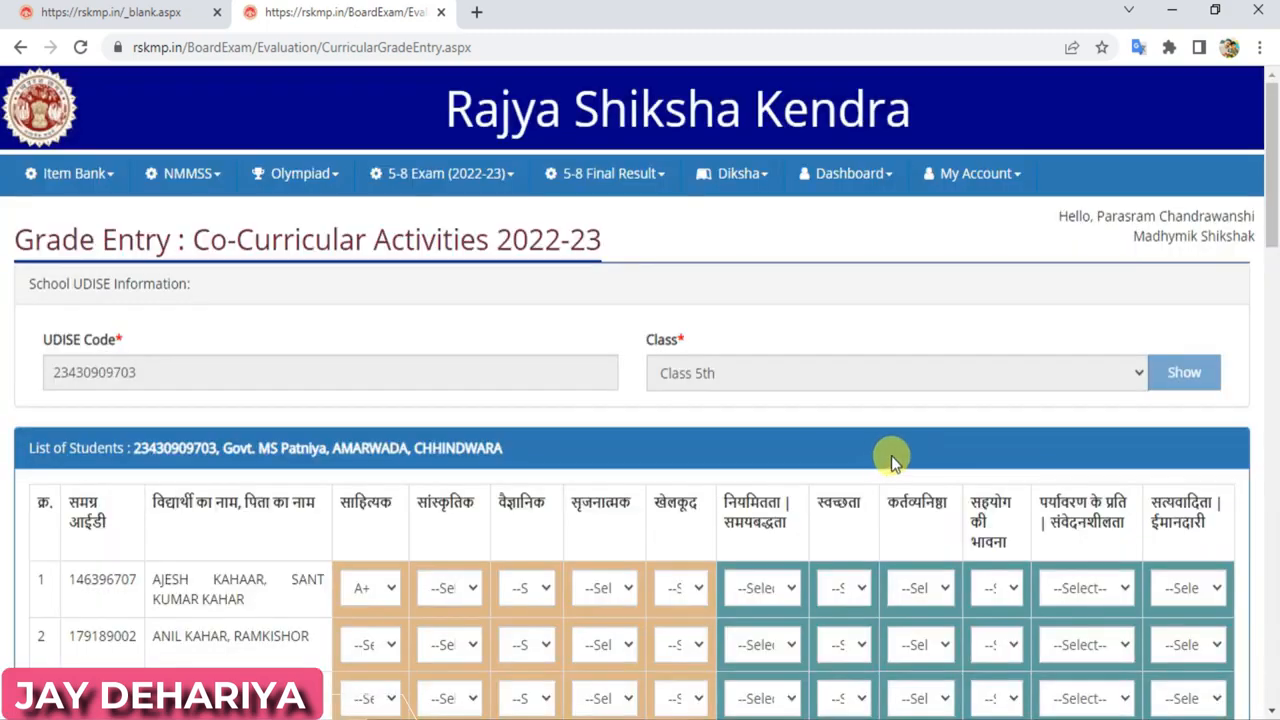
{"action": "left_click_drag", "start_coordinate": [1272, 175], "coordinate": [1274, 272]}
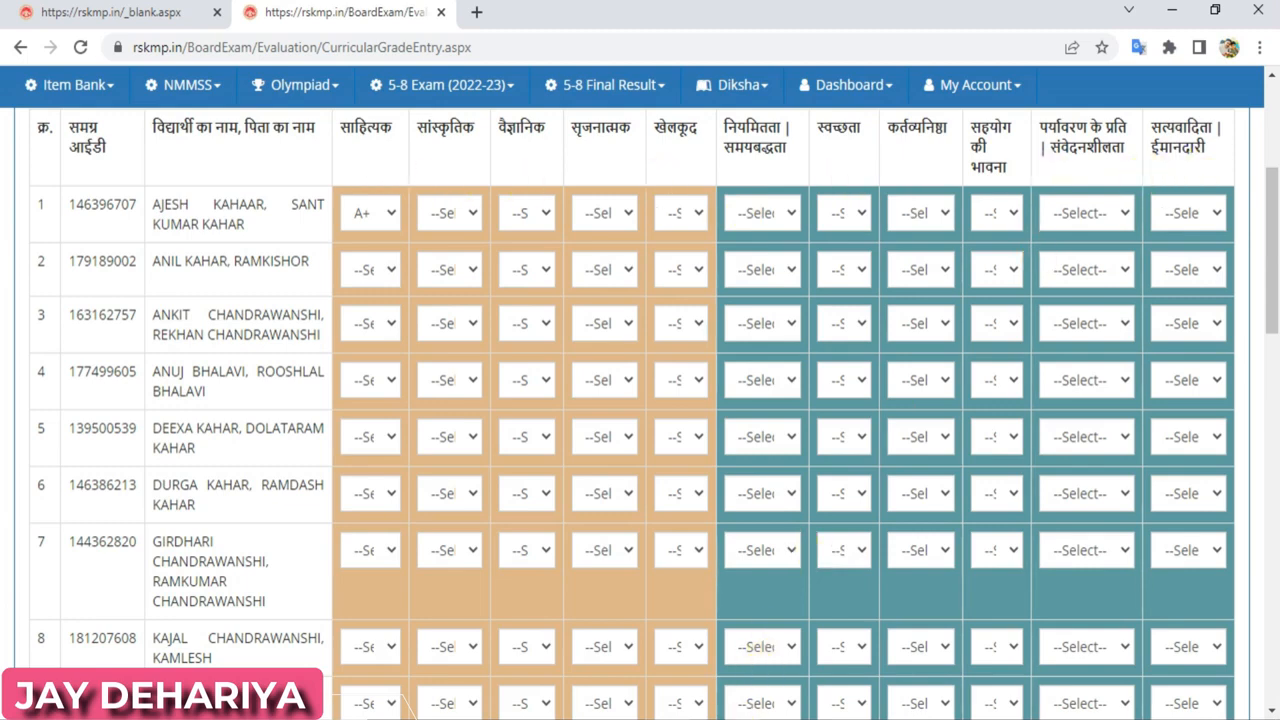
{"action": "mouse_move", "coordinate": [760, 715]}
{"action": "left_click", "coordinate": [763, 690]}
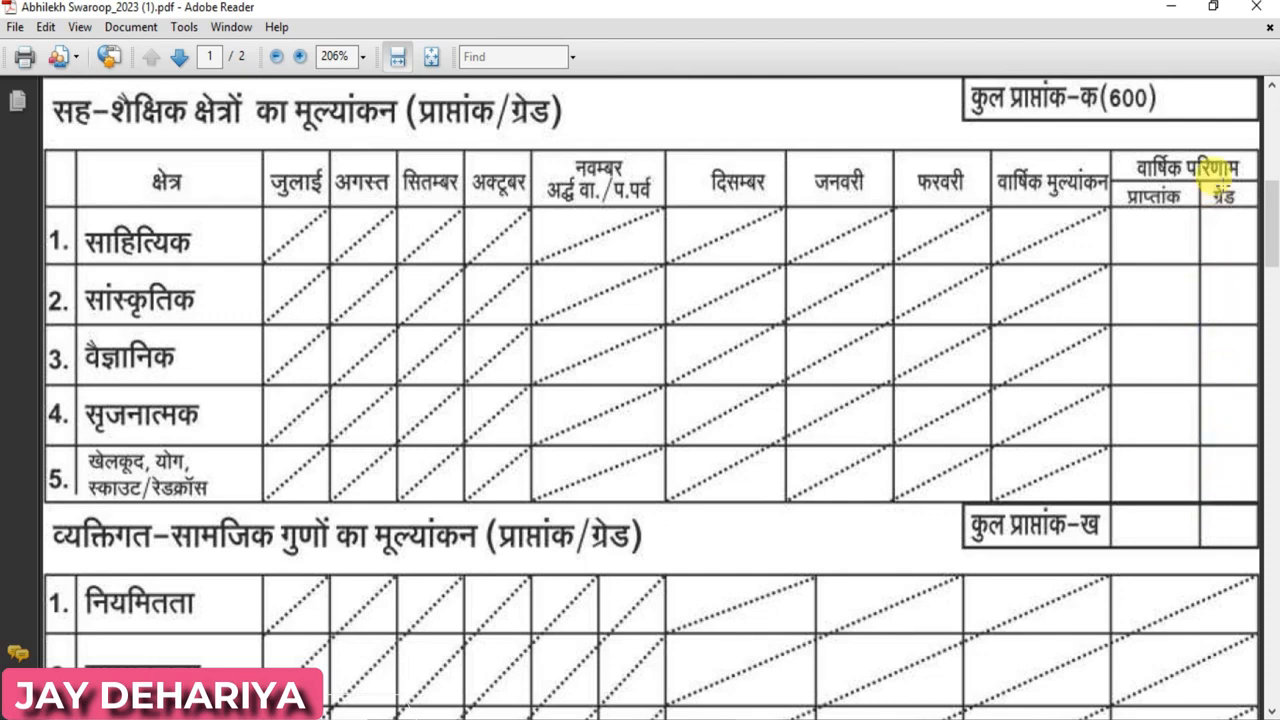
{"action": "mouse_move", "coordinate": [670, 718]}
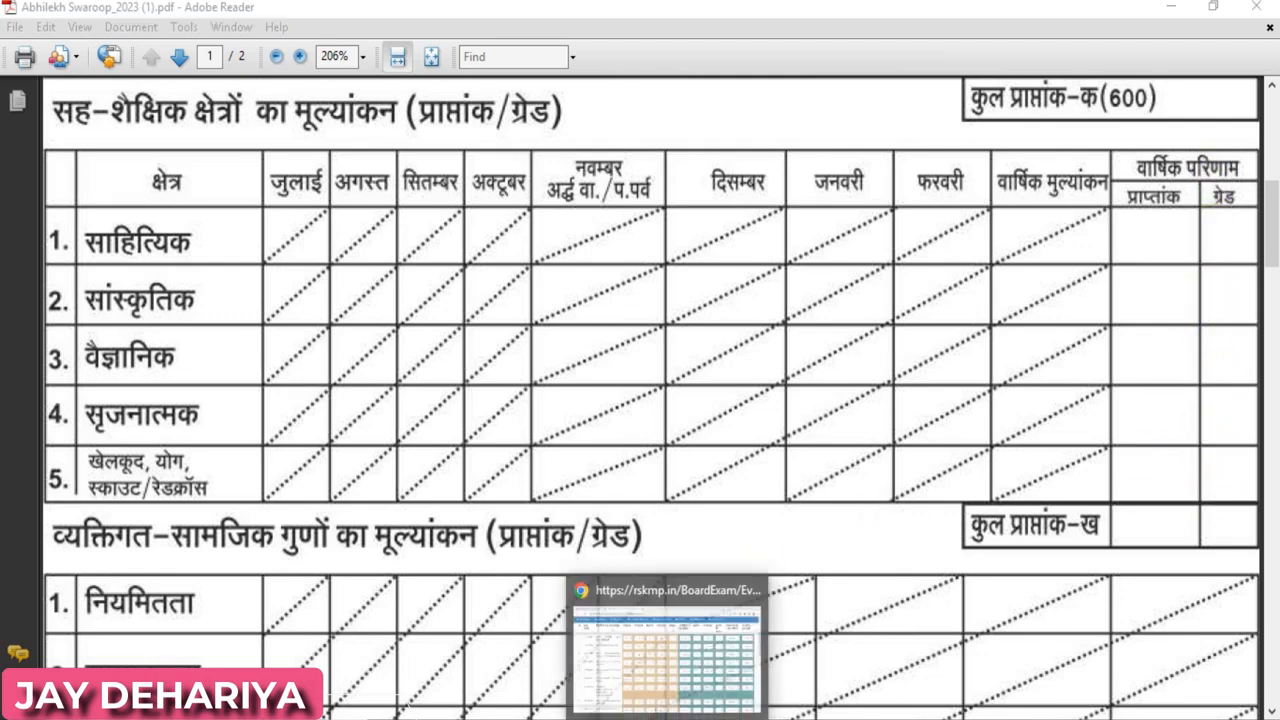
{"action": "left_click", "coordinate": [669, 672]}
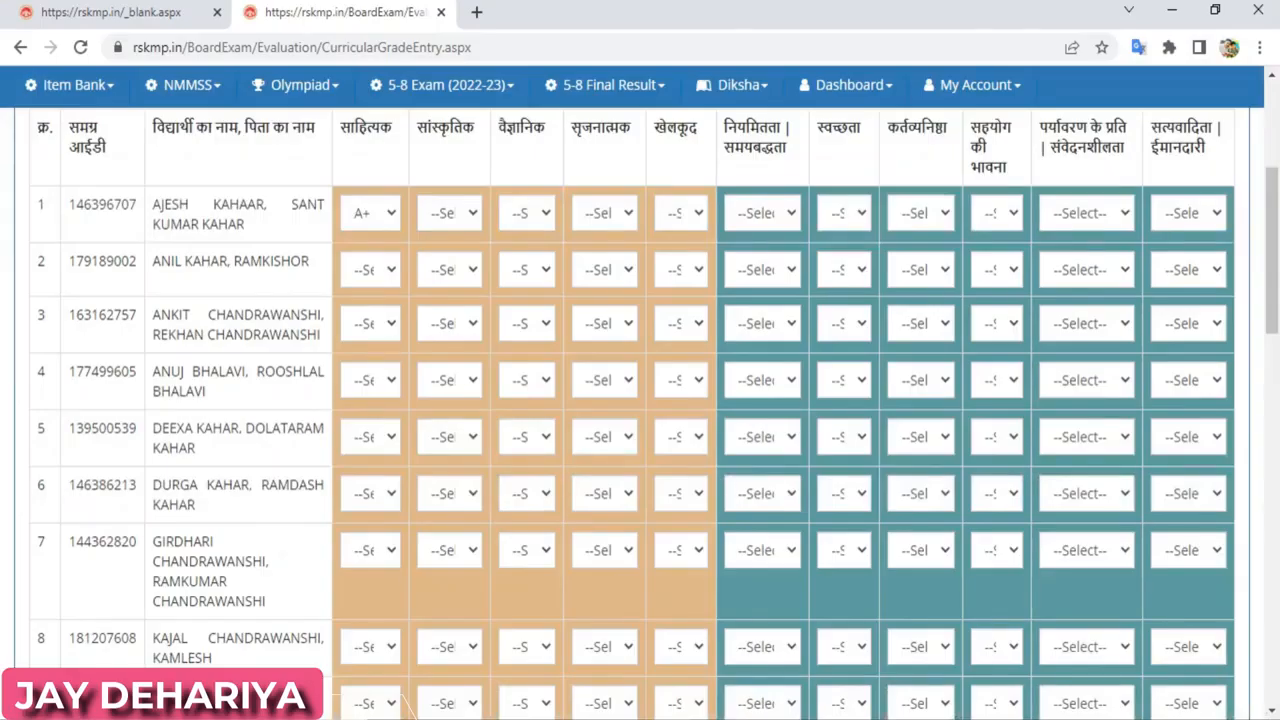
Set the first student's literary and cultural grades to A+
{"action": "left_click", "coordinate": [390, 214]}
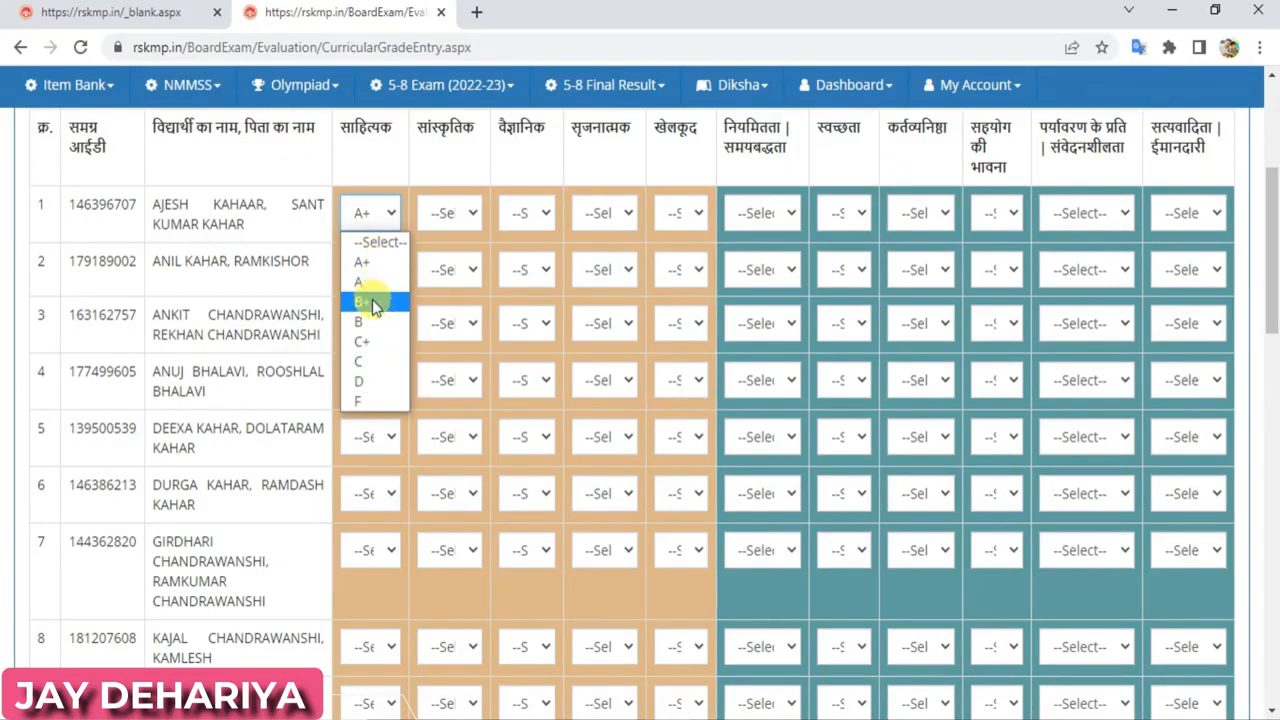
{"action": "left_click", "coordinate": [365, 261]}
{"action": "left_click", "coordinate": [476, 213]}
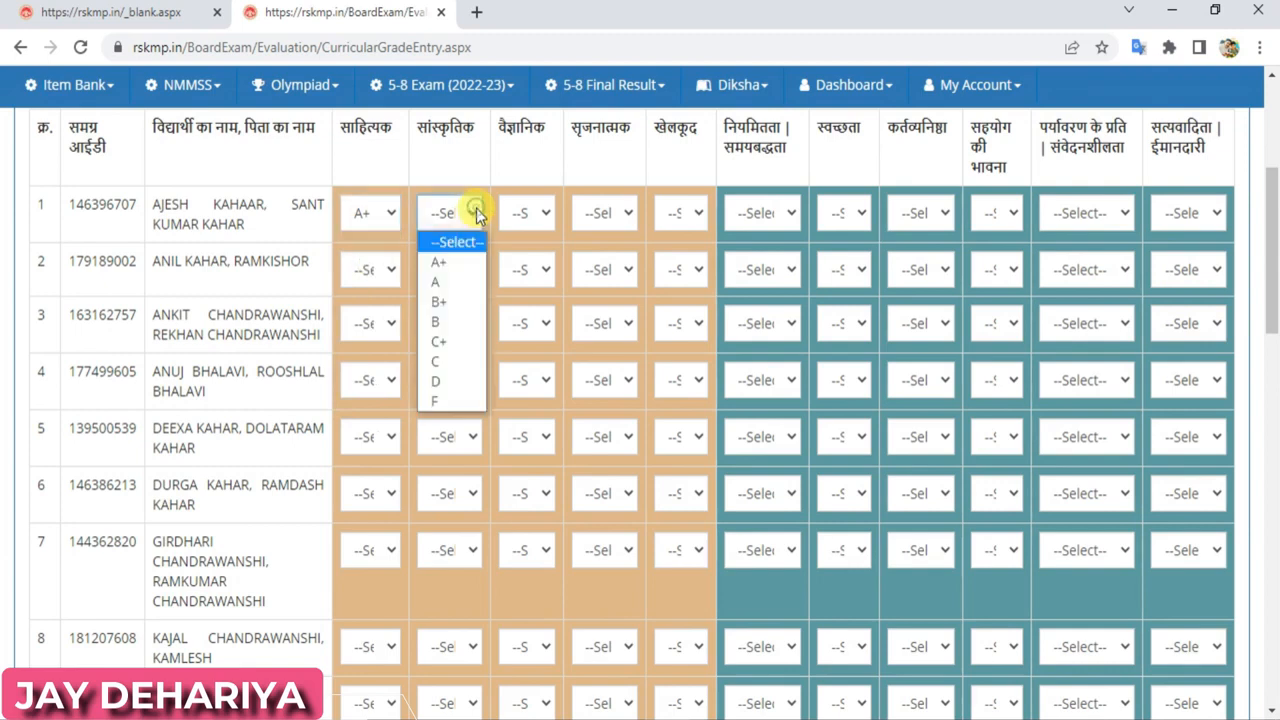
{"action": "left_click", "coordinate": [450, 263]}
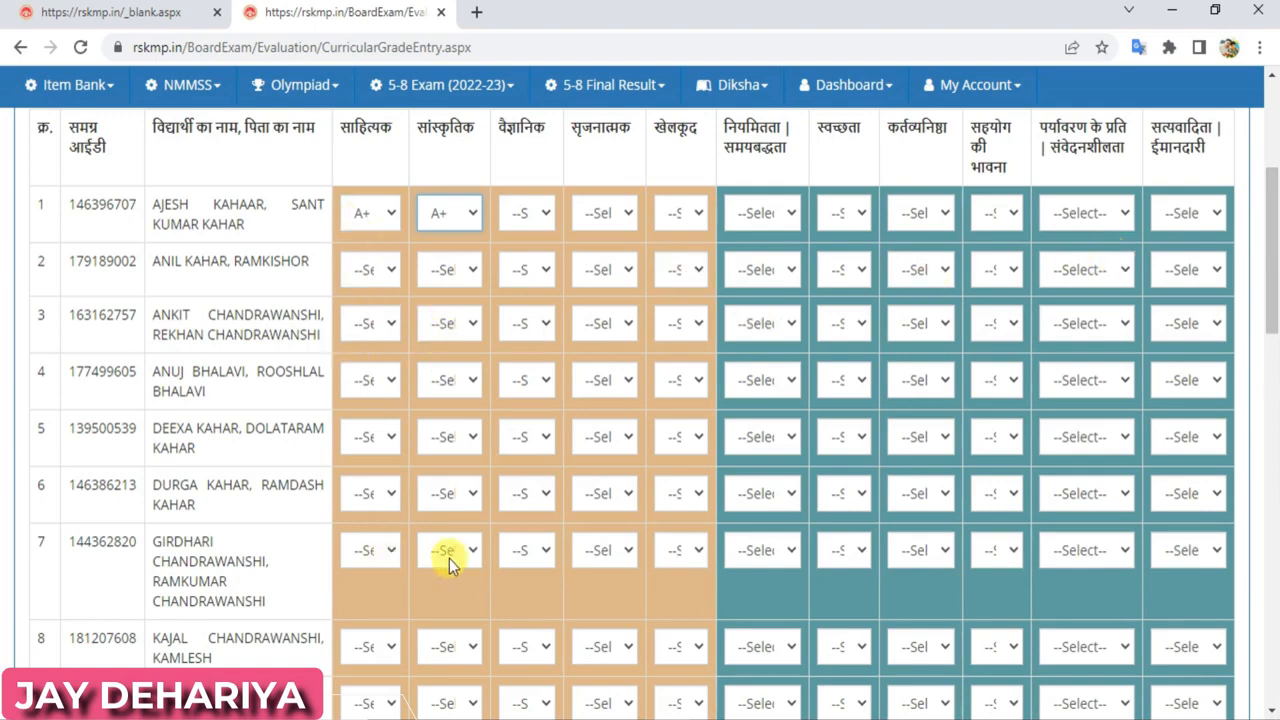
{"action": "left_click_drag", "start_coordinate": [1268, 268], "coordinate": [1267, 660]}
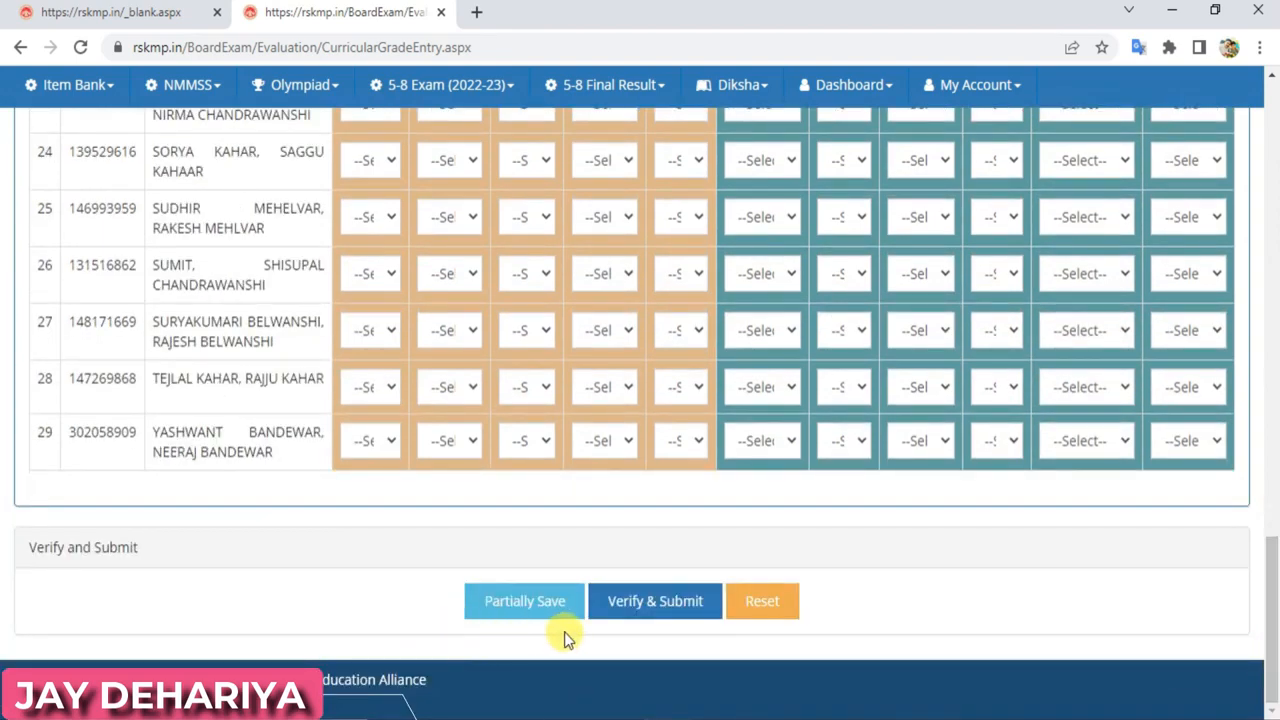
Partially save the grades and dismiss the confirmation
{"action": "left_click", "coordinate": [545, 603]}
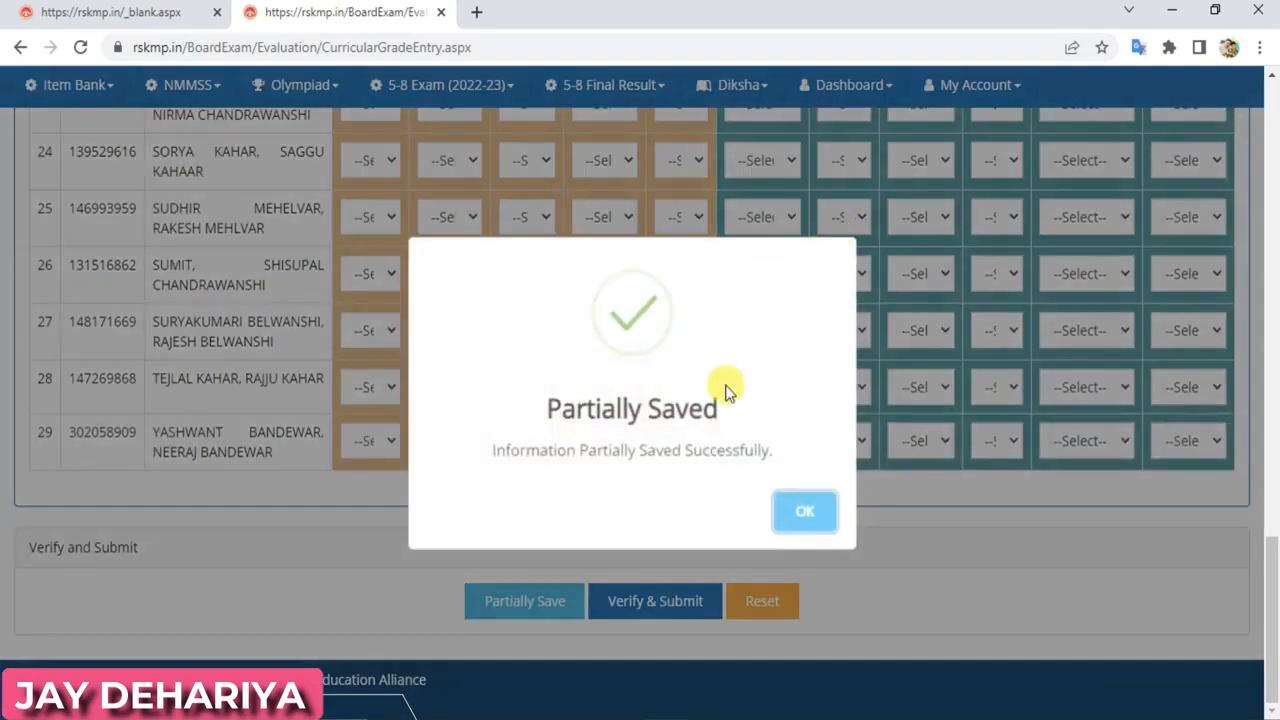
{"action": "left_click", "coordinate": [806, 514]}
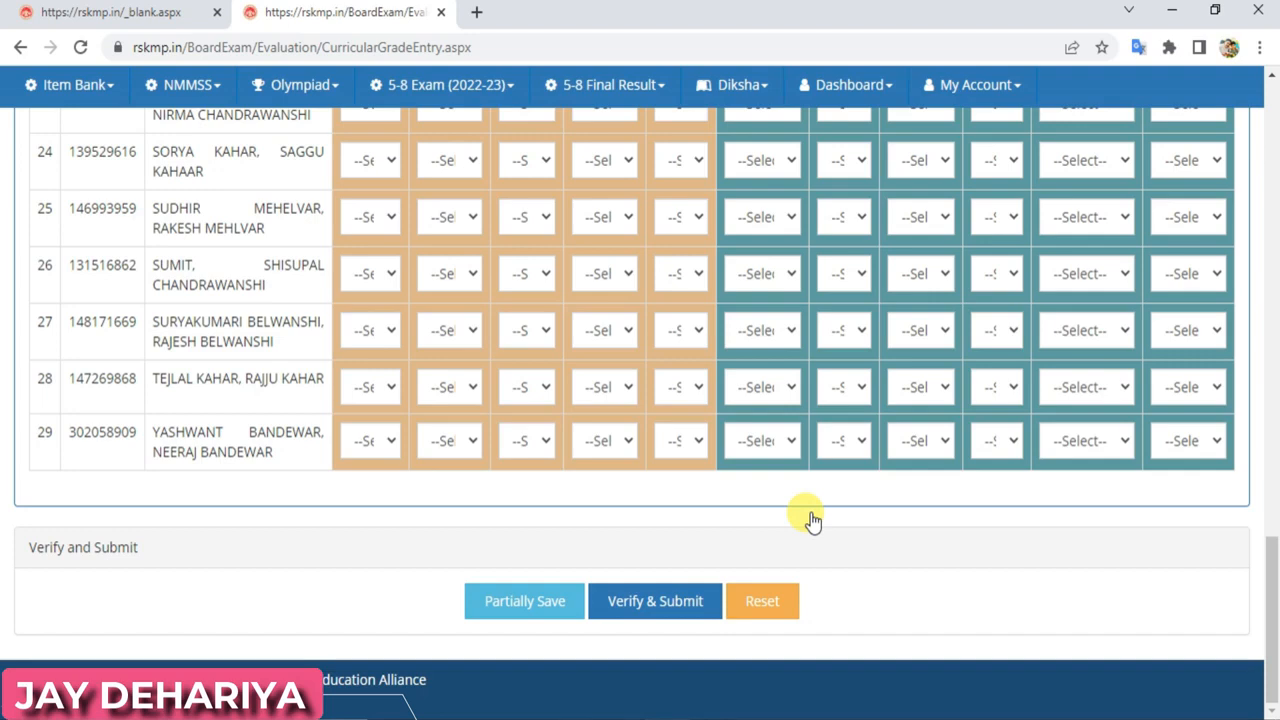